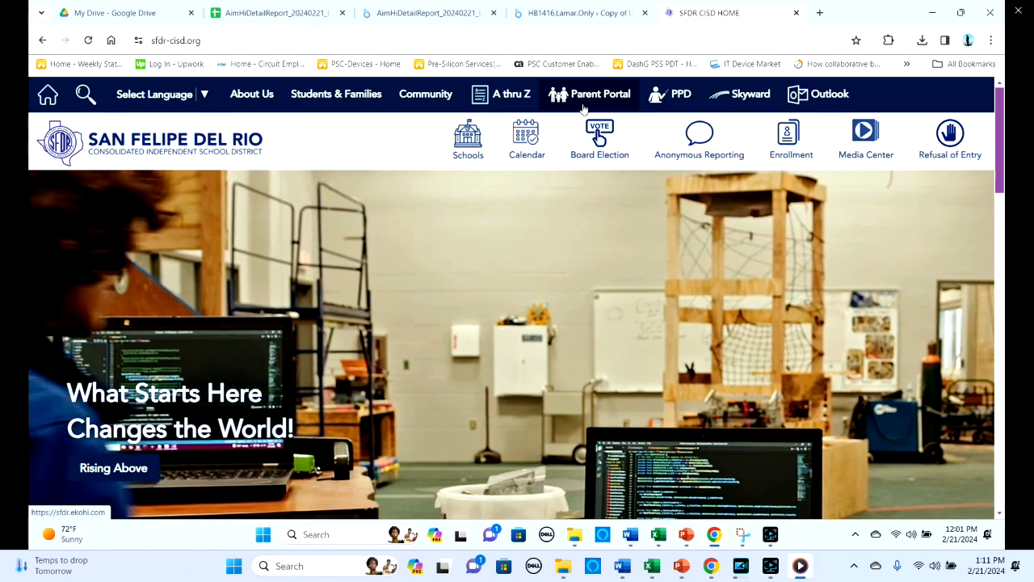
- Open the district's PPD site and sign in to Campus Administration with the account user name and password
click(670, 93)
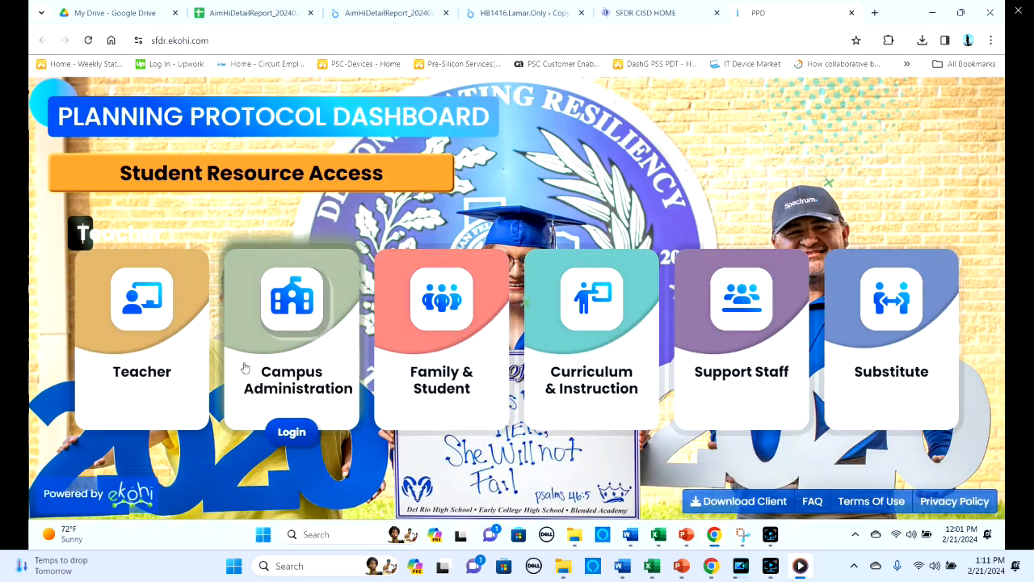
click(245, 368)
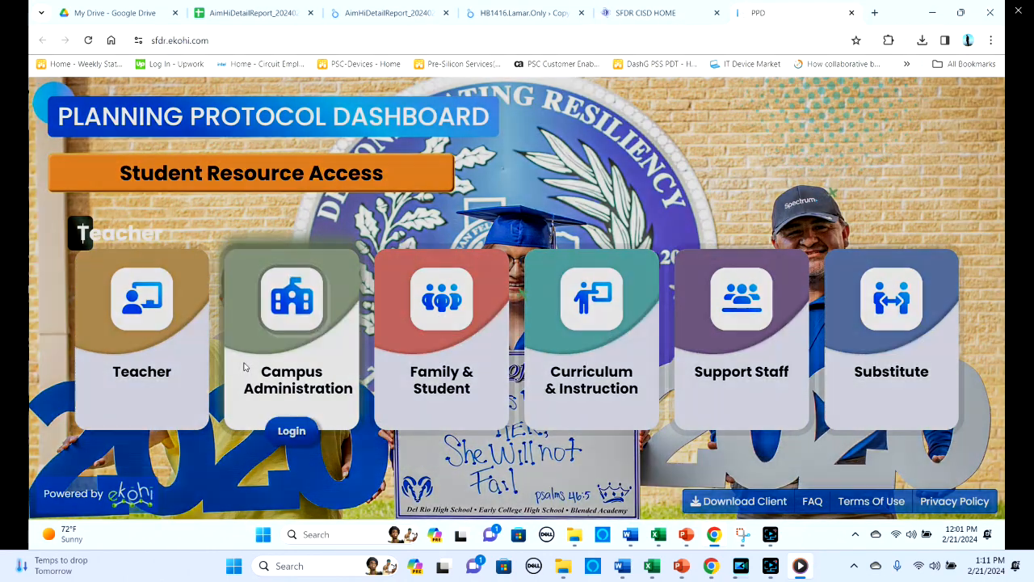
click(451, 242)
text(r)
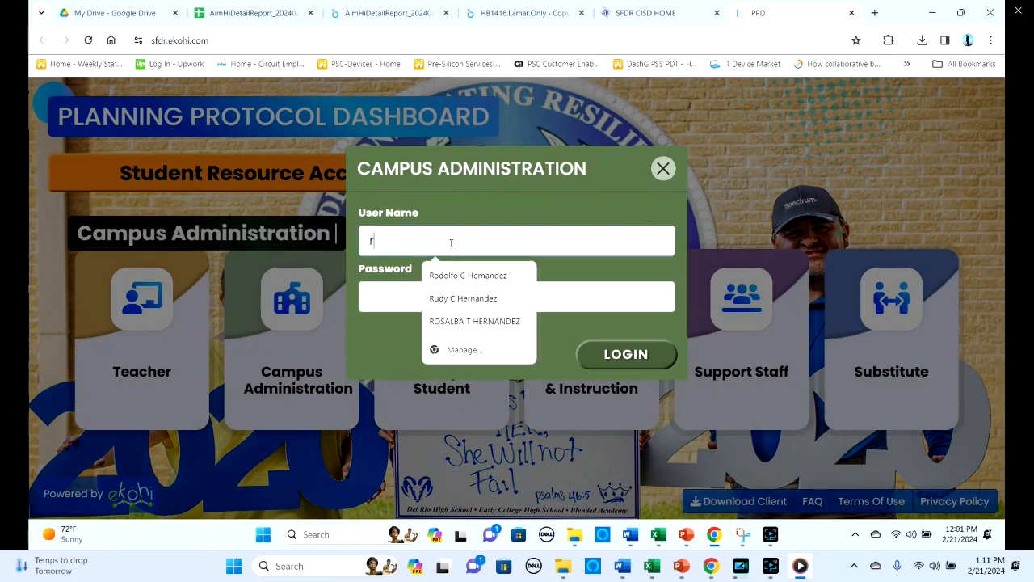
key(BackSpace)
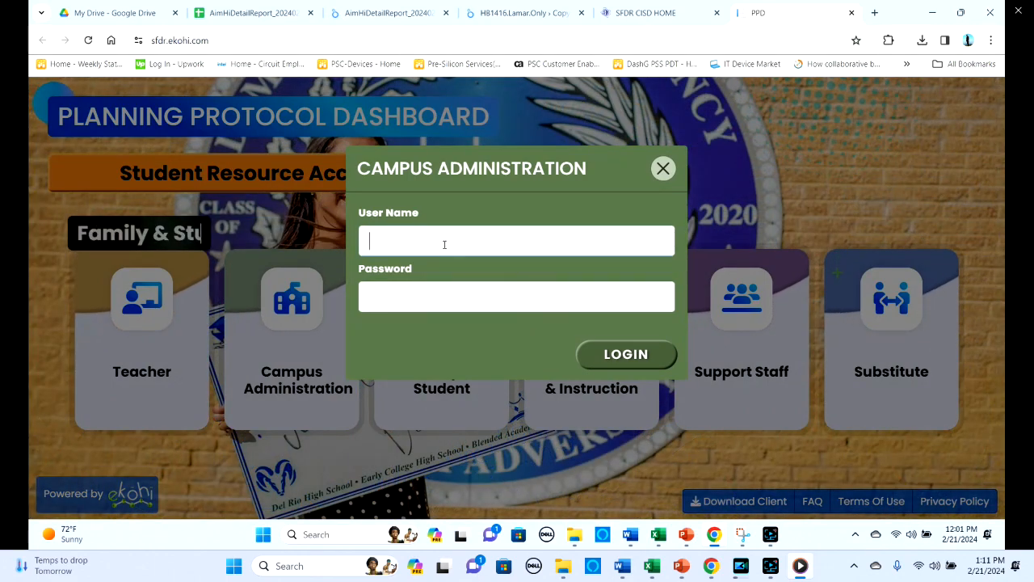
click(444, 242)
click(442, 283)
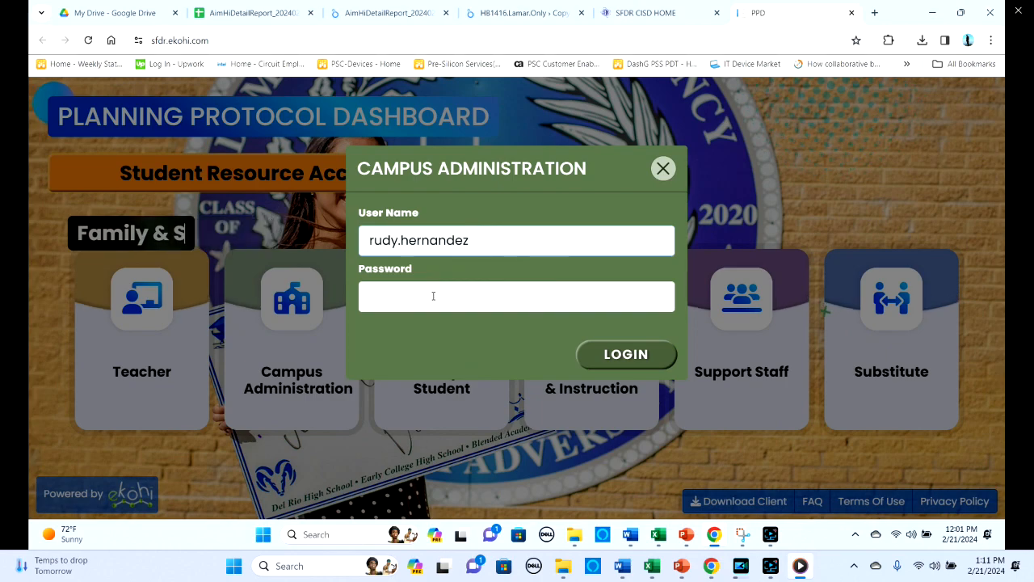
click(429, 295)
text(********)
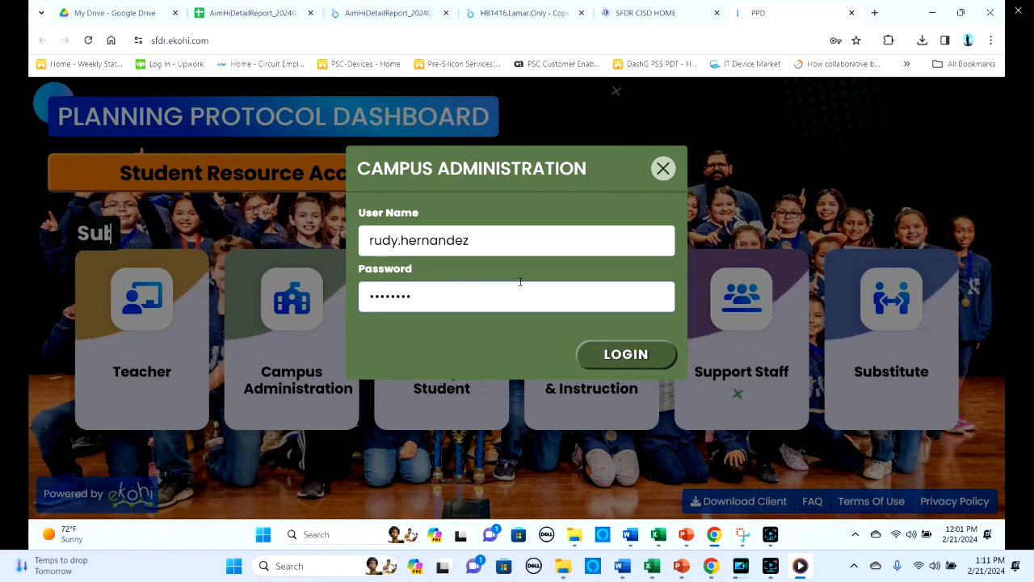
click(615, 349)
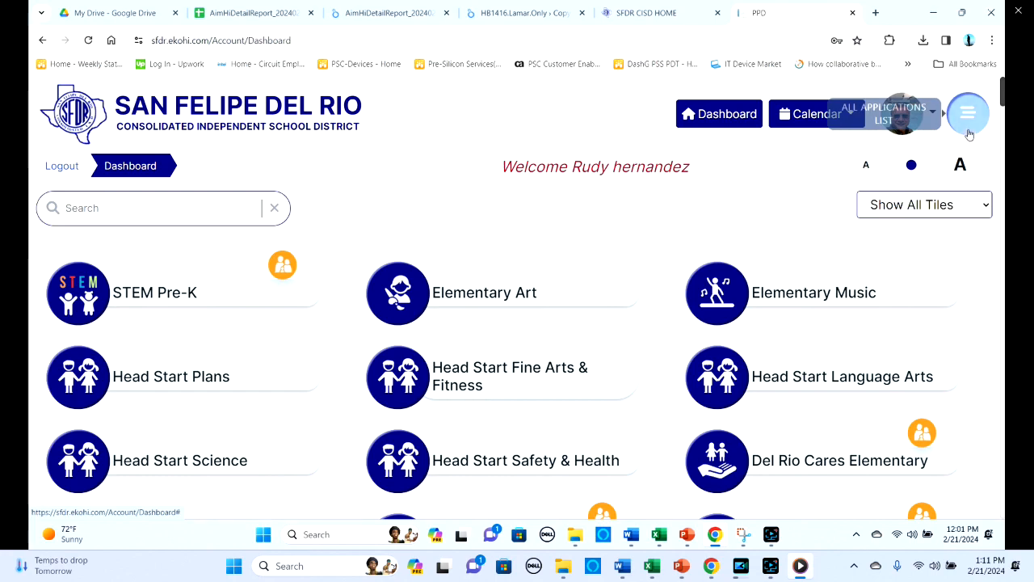
- Open AIM - HI from the other applications and bring up the HB1416 Analysis Report options
click(967, 117)
click(729, 233)
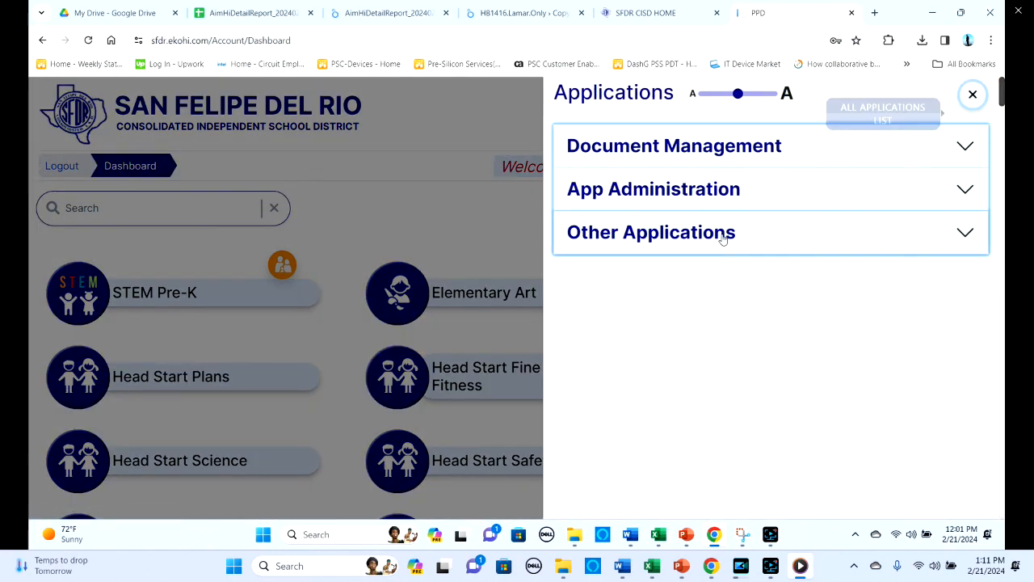
click(582, 498)
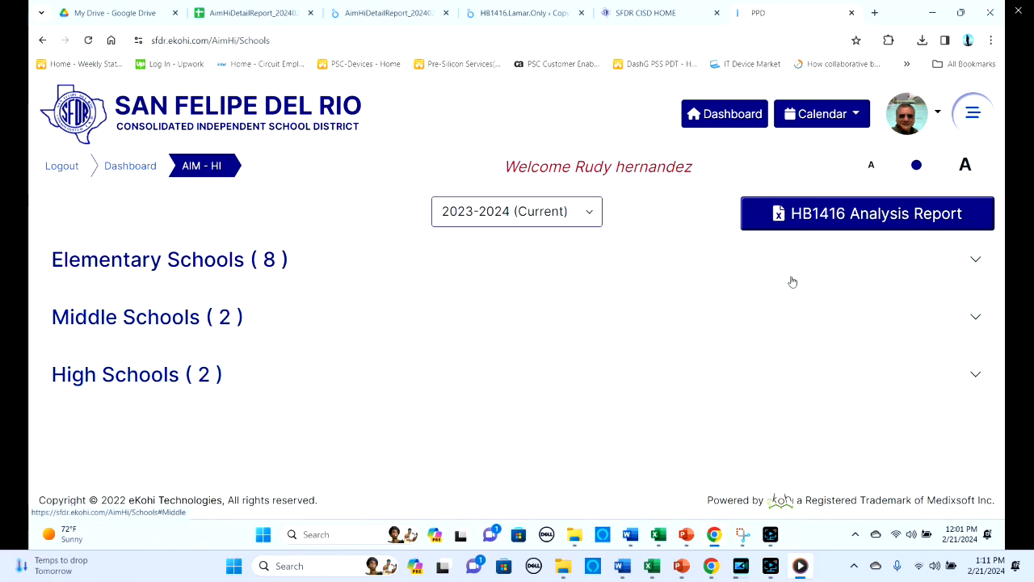
click(858, 215)
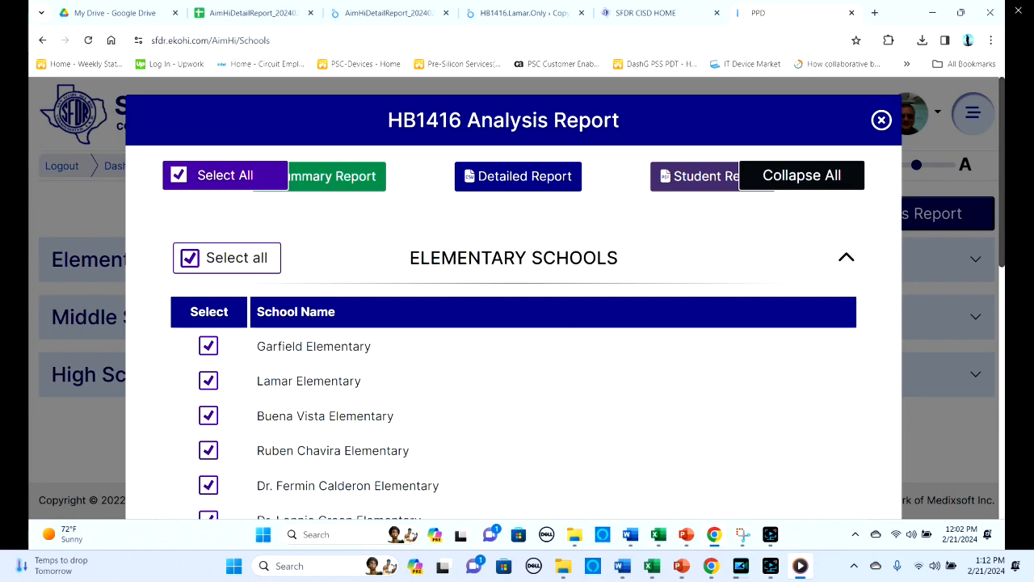
- Switch to the AimHiDetailReport_20240220_RHtoJG data source in Looker Studio and create a report from it in a maximized window
drag(0, 100, 546, 38)
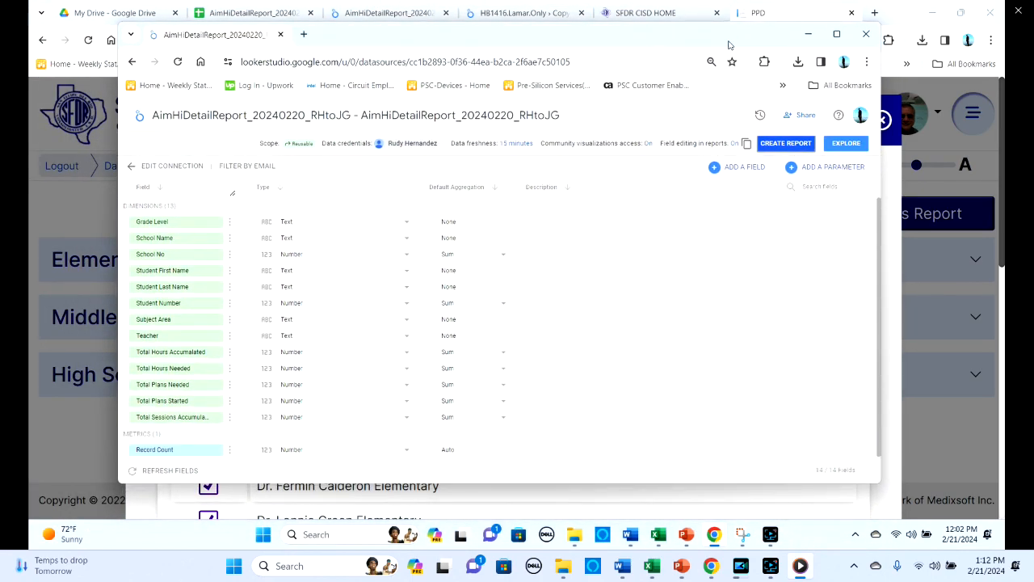
click(836, 34)
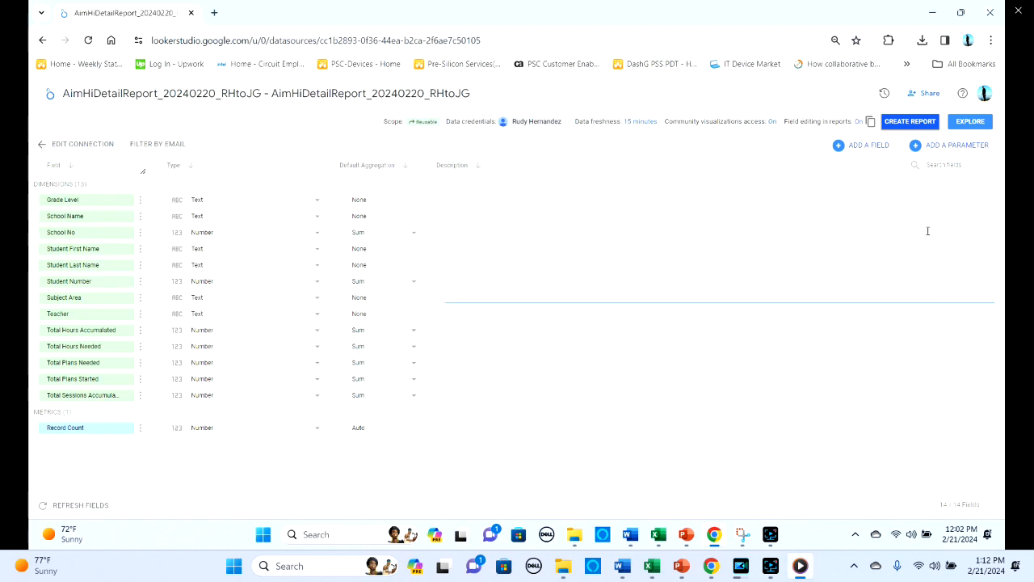
click(915, 123)
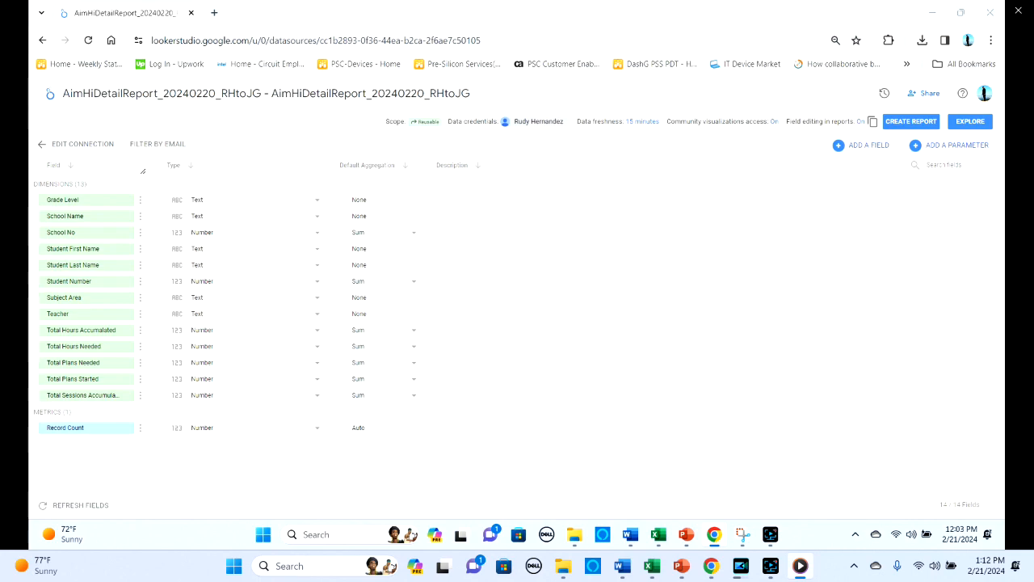
drag(29, 137, 539, 54)
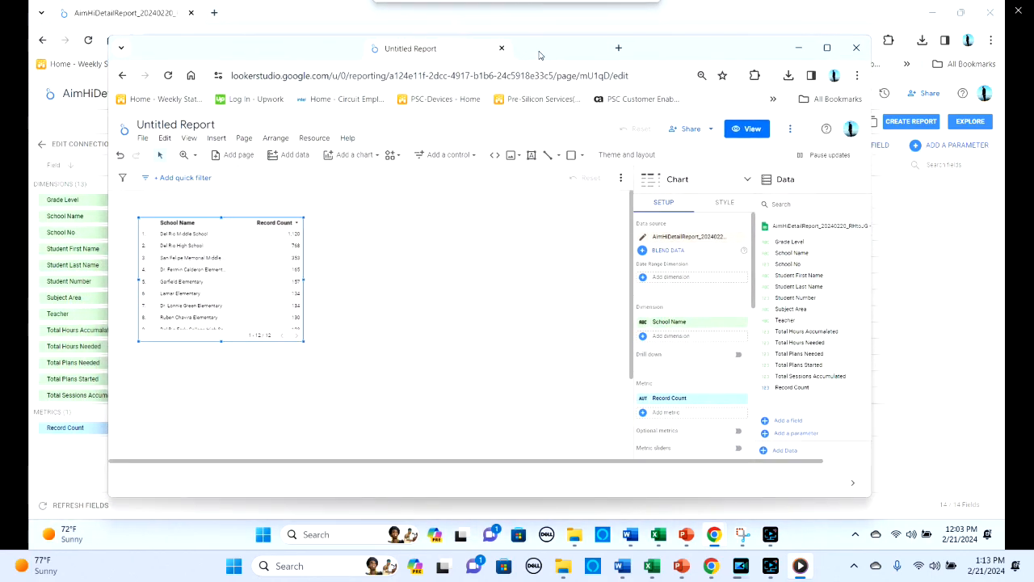
click(827, 48)
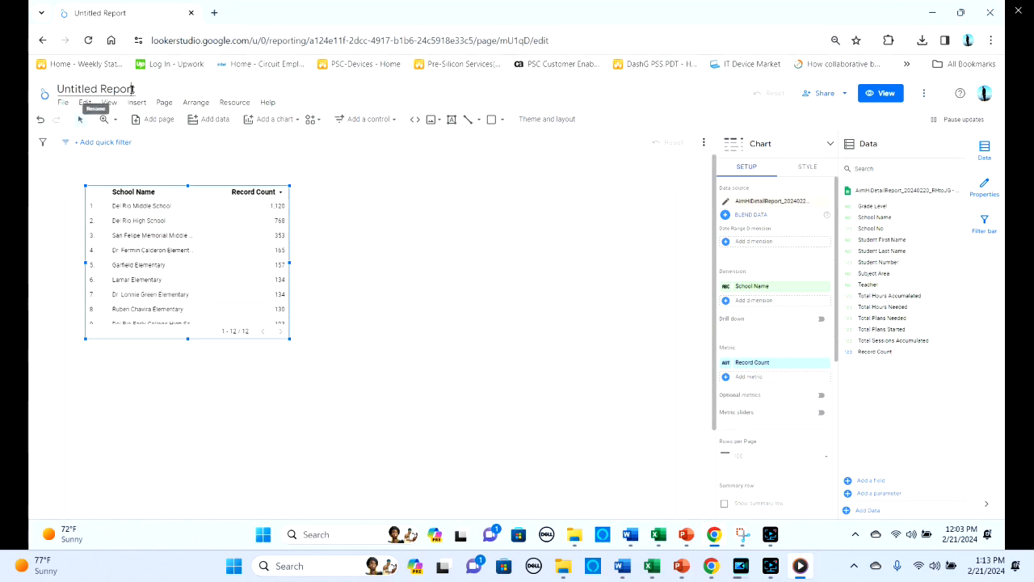
- Rename the untitled report as HB1416.Feb.Rep.District
drag(133, 89, 56, 89)
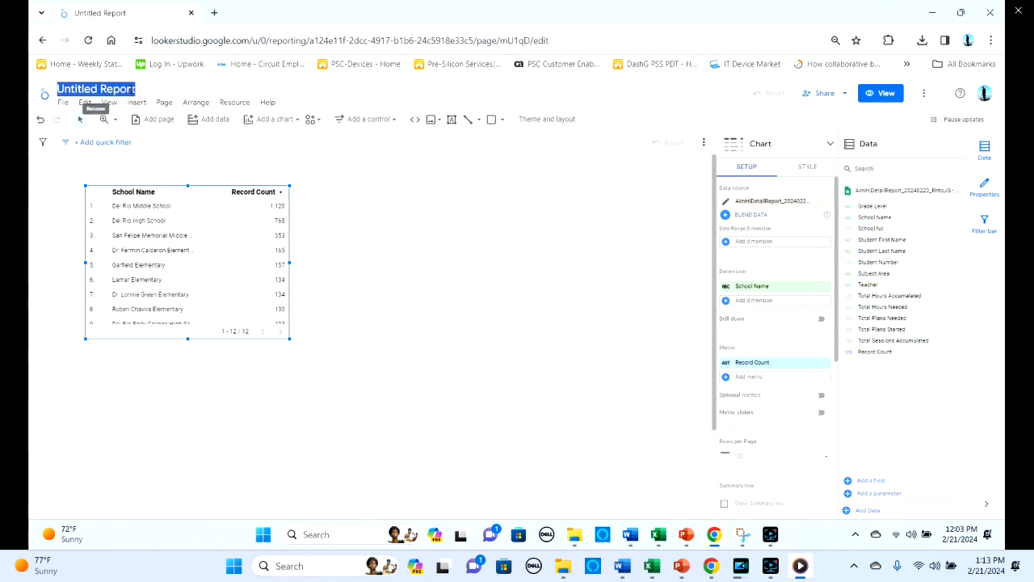
text(HB1416)
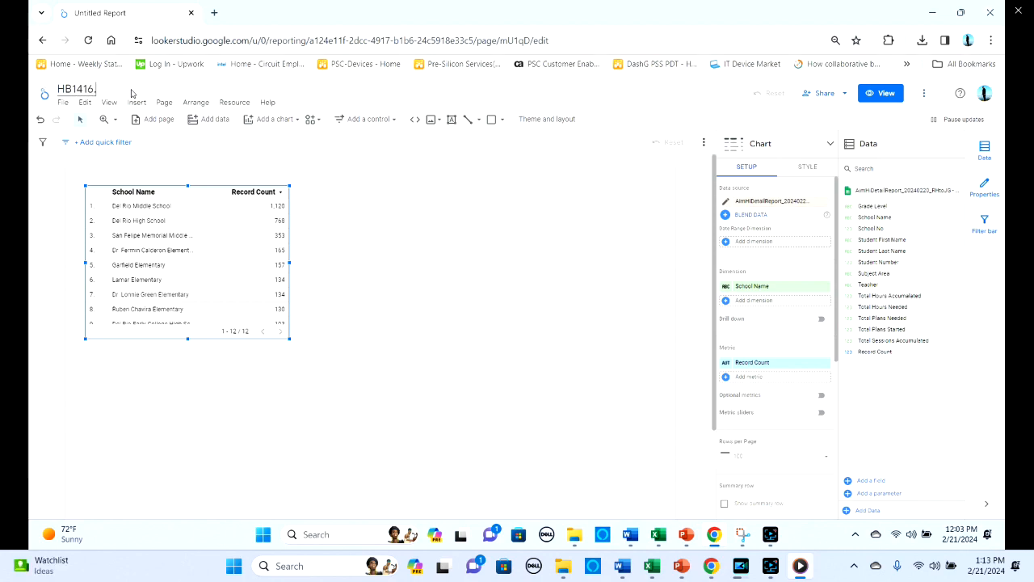
text(.Feb.Re)
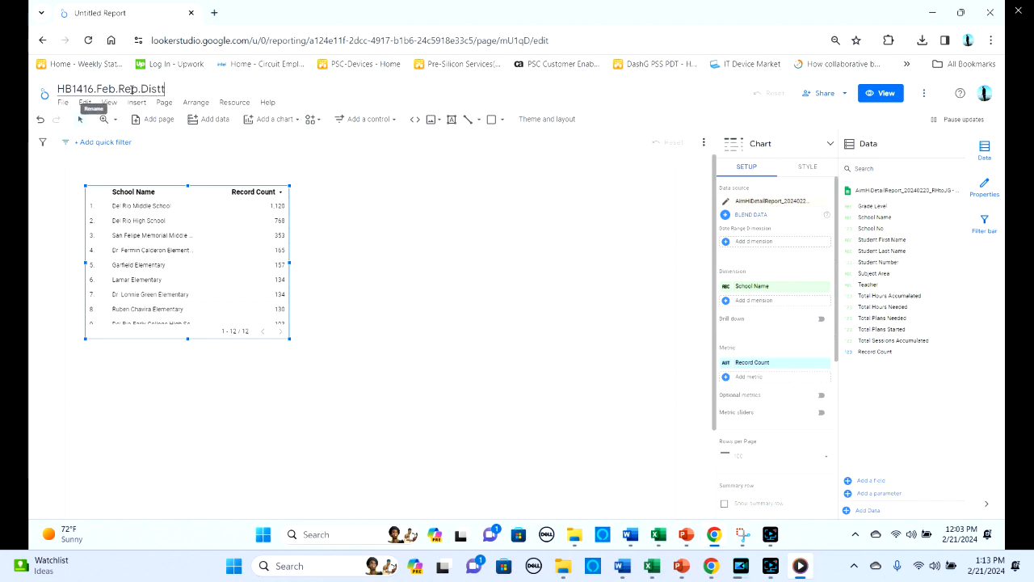
text(p.District)
click(362, 274)
- Increase the height of the School Name table until all 12 school rows fit
click(194, 288)
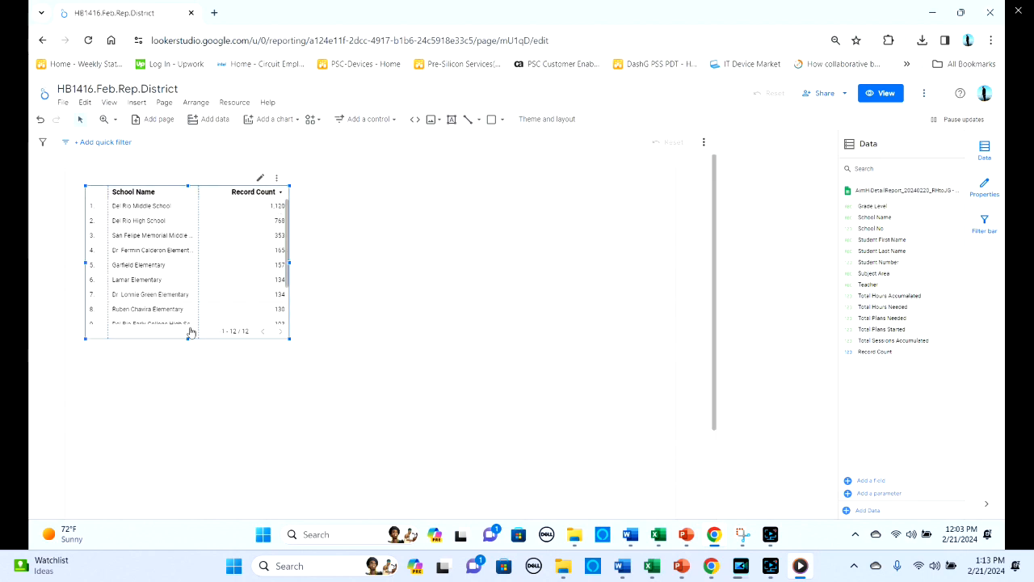
drag(188, 338, 185, 365)
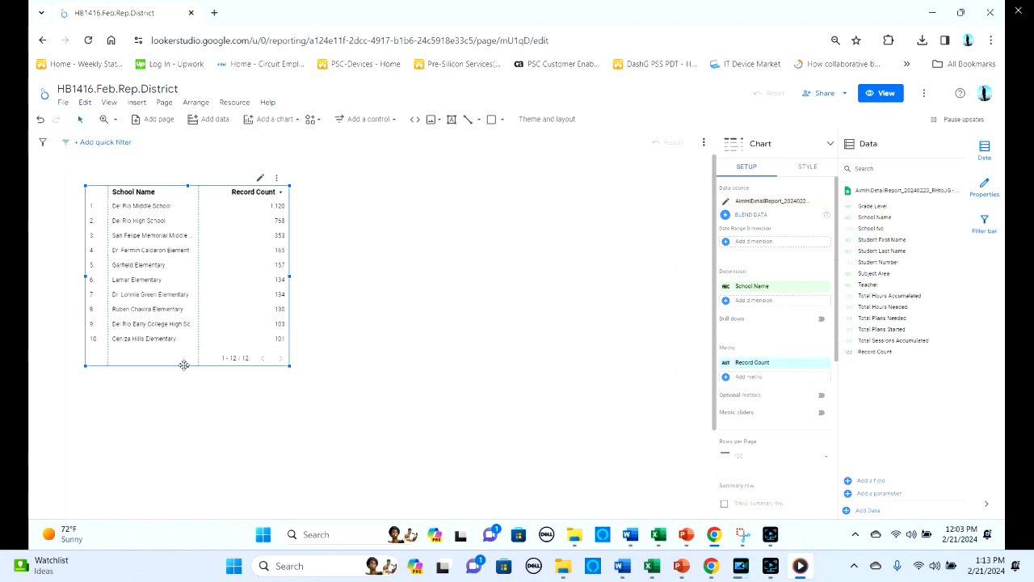
drag(185, 365, 190, 396)
click(368, 348)
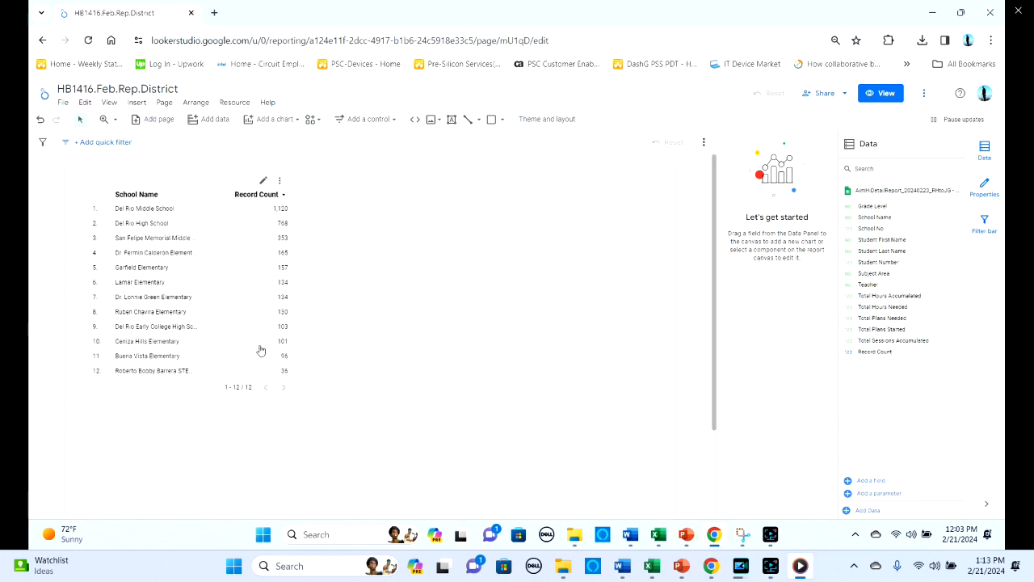
- Duplicate the School Name table and place the copy beside the original with a clear gap between them
click(197, 186)
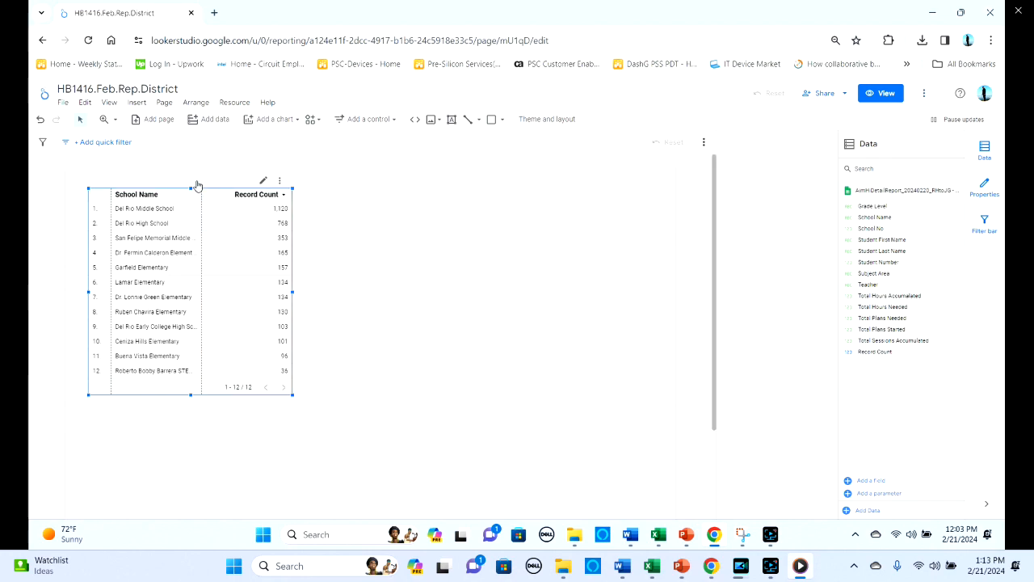
key(ctrl+d)
key(Right)
key(Right)
key(Right)
key(Right)
key(Right)
key(Right)
key(Right)
key(Right)
key(Right)
key(Right)
key(Left)
key(Up)
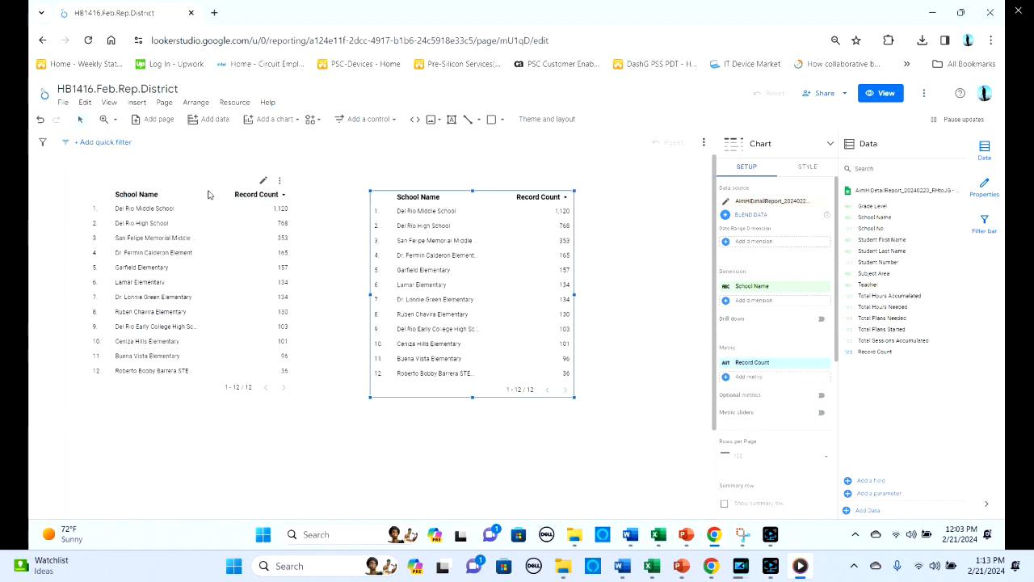
- Convert the copied table into a column chart and widen it into the free page space
click(831, 145)
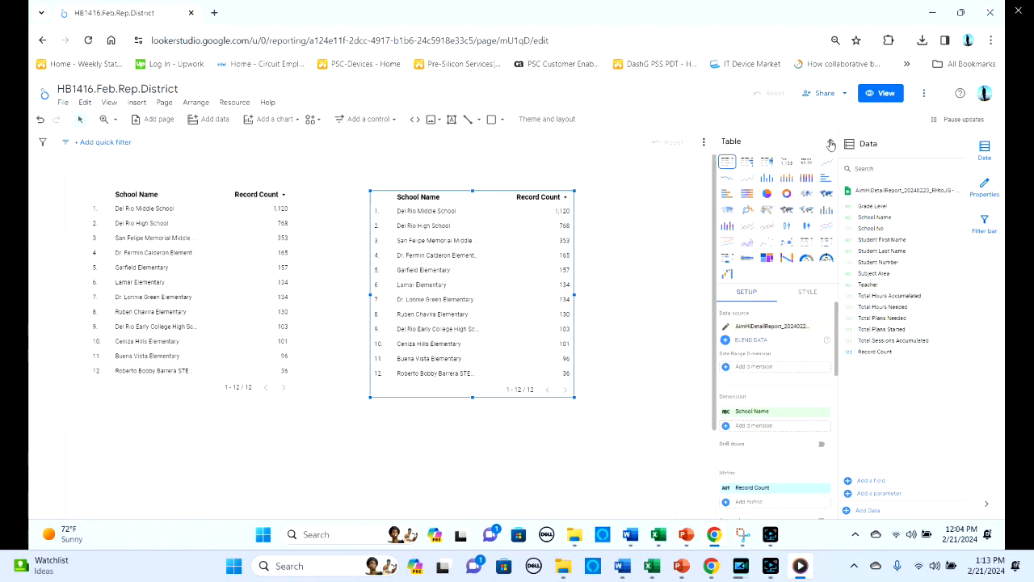
click(768, 179)
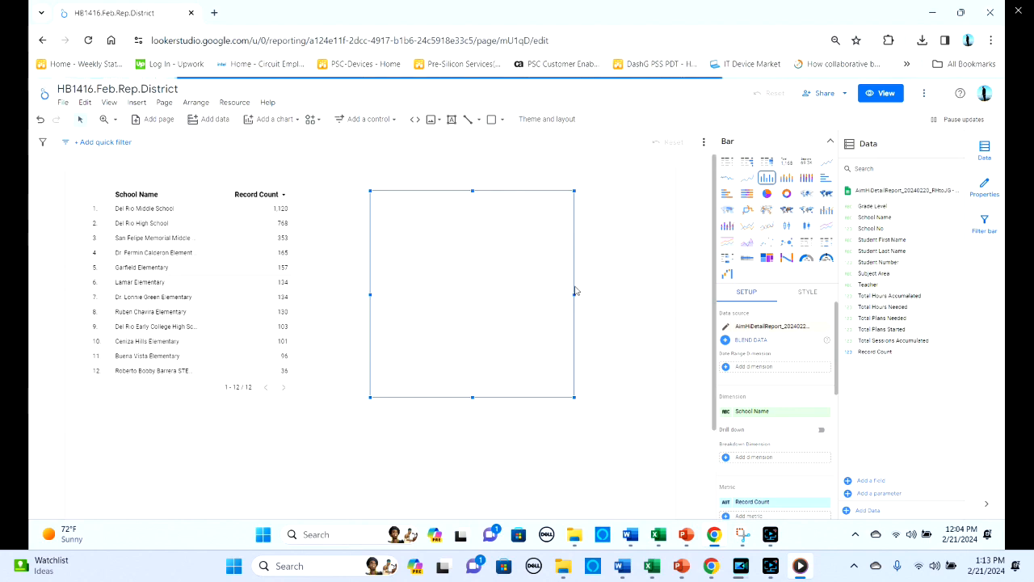
drag(575, 293, 650, 294)
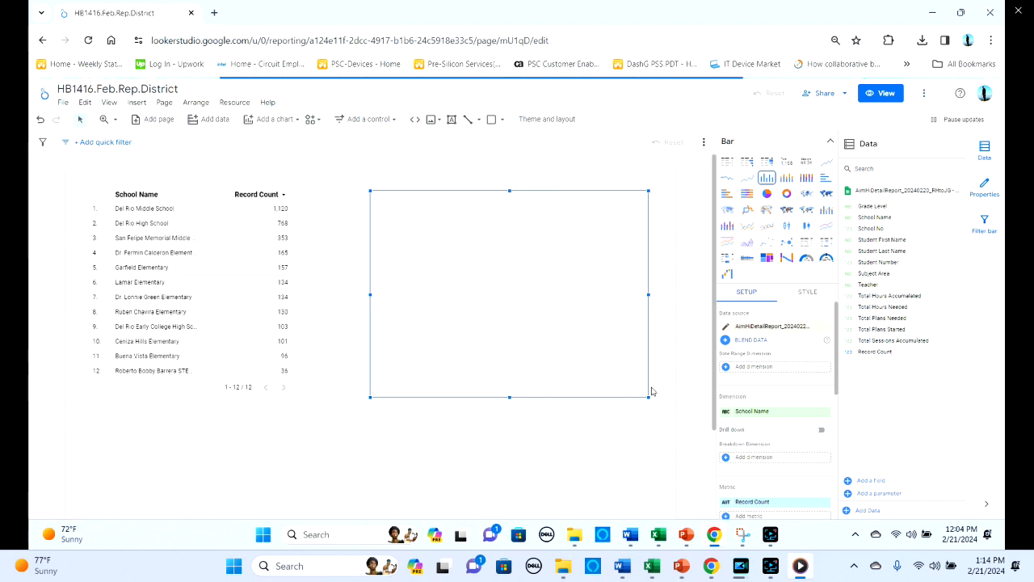
click(727, 165)
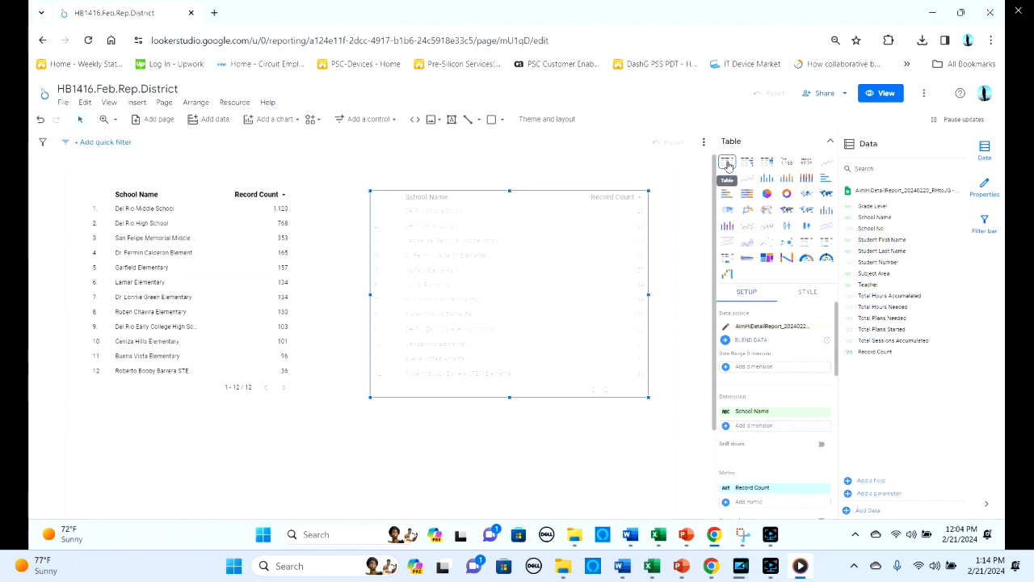
click(767, 182)
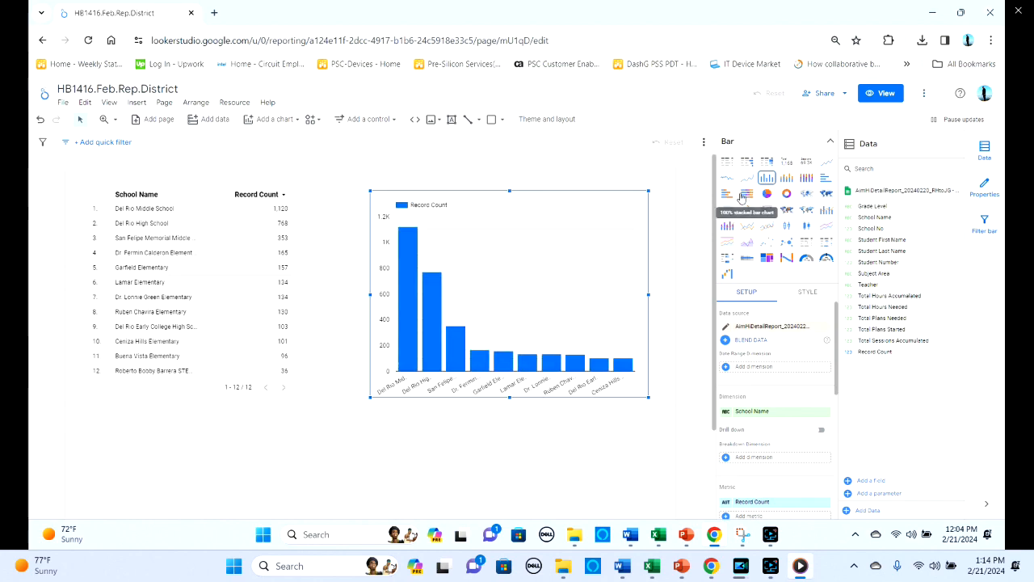
- Show data labels on the column chart's bars
click(805, 295)
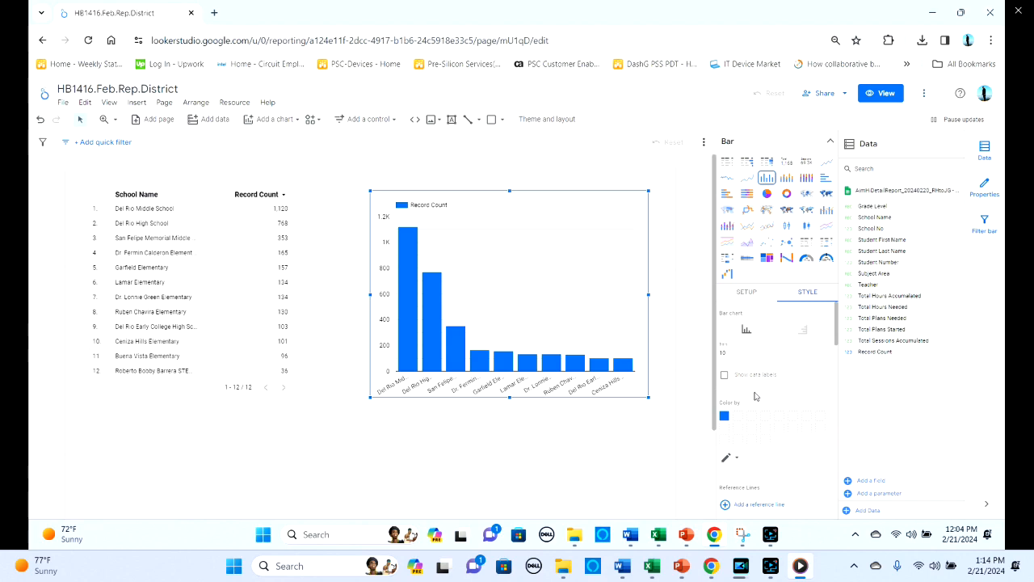
click(724, 377)
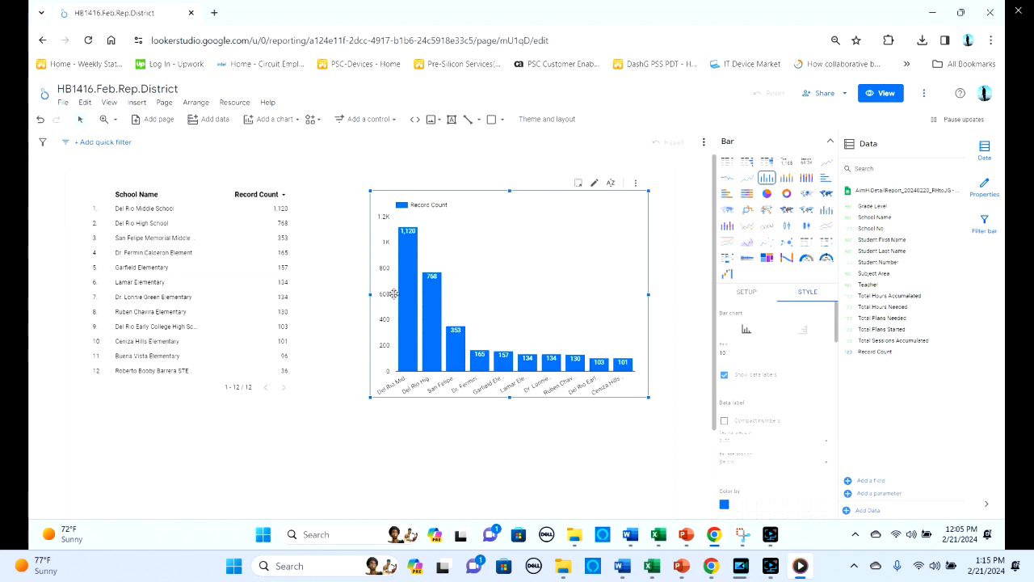
- Try cross-filtering the report with the chart's Del Rio Middle School bar, and clear that filter again
mouse_move(398, 295)
click(404, 368)
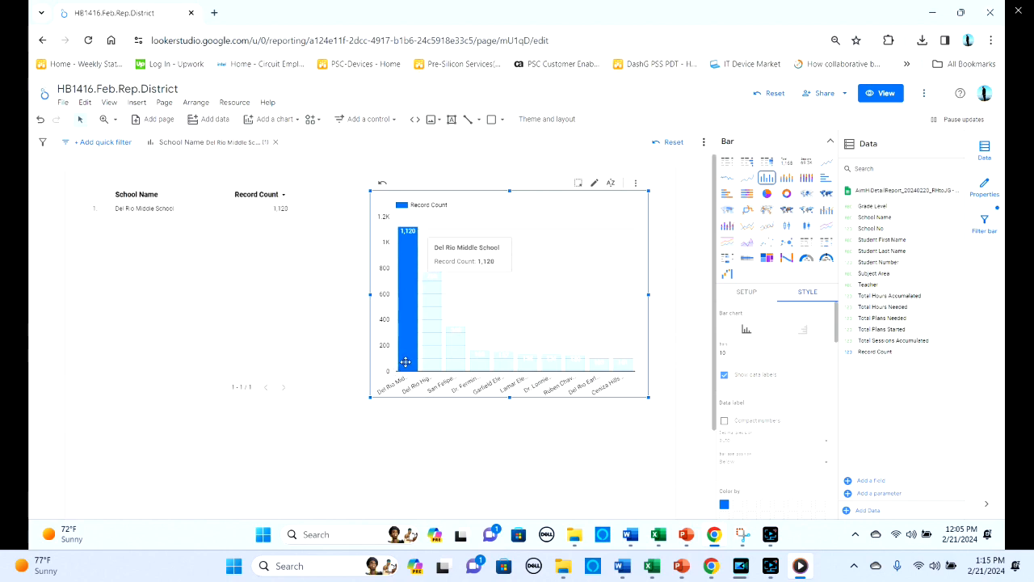
click(405, 361)
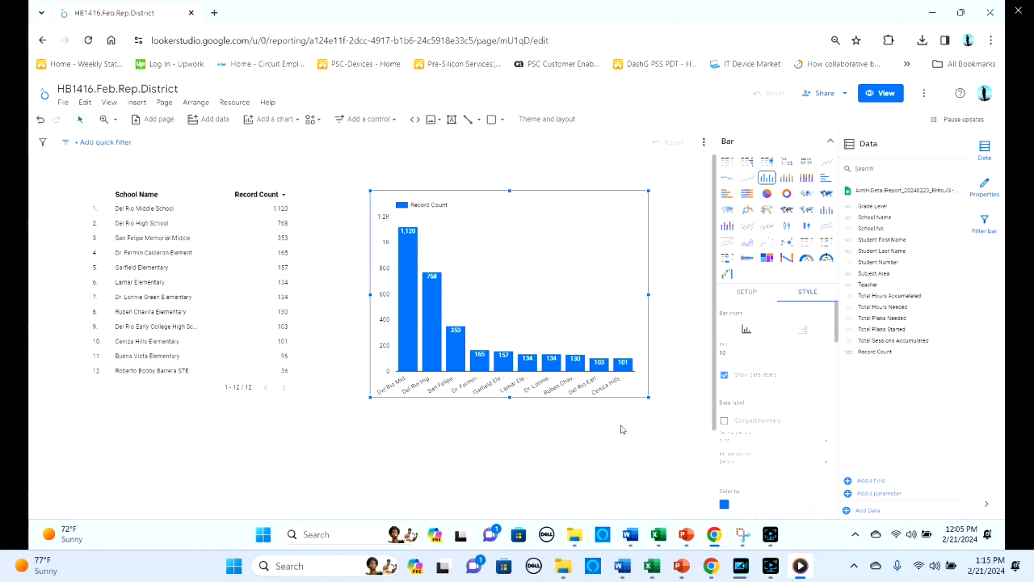
- Set the column chart's number of bars to 13 and reduce the chart's height slightly
click(827, 353)
click(826, 353)
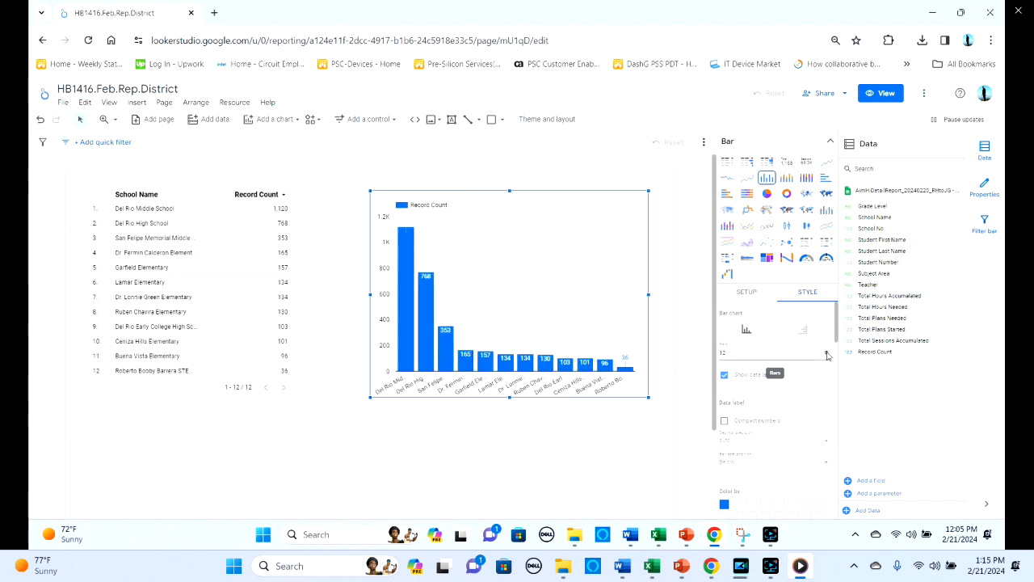
click(826, 353)
mouse_move(509, 397)
mouse_down()
mouse_move(509, 354)
mouse_move(508, 386)
mouse_up()
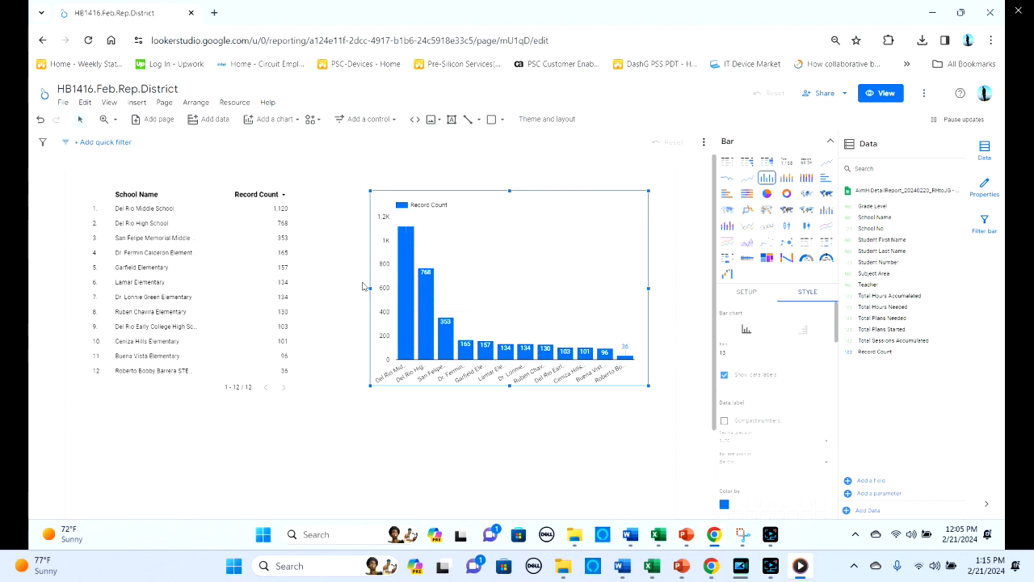
- Widen the column chart toward the school table and duplicate the report page
drag(370, 289, 312, 288)
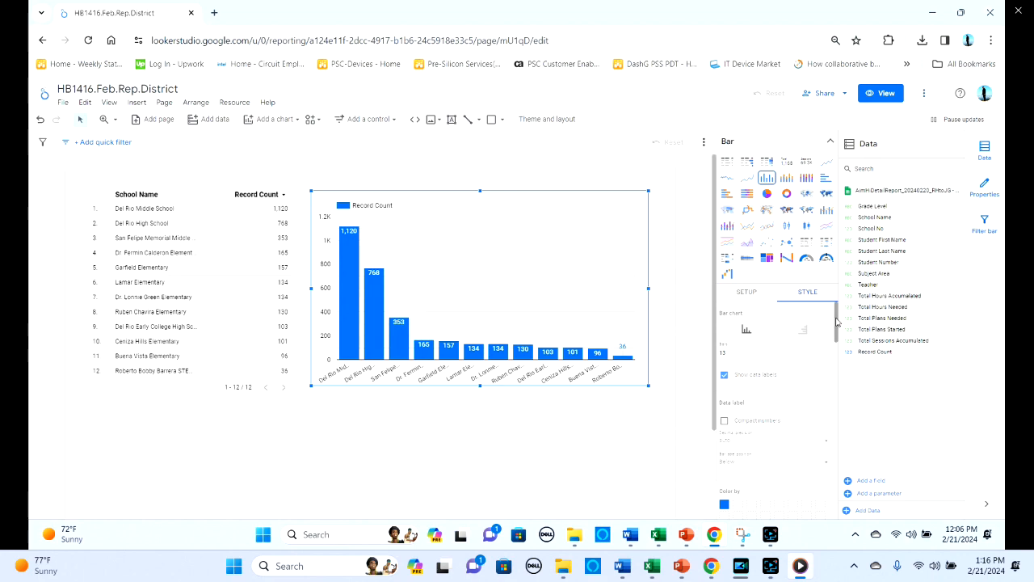
click(164, 107)
click(186, 139)
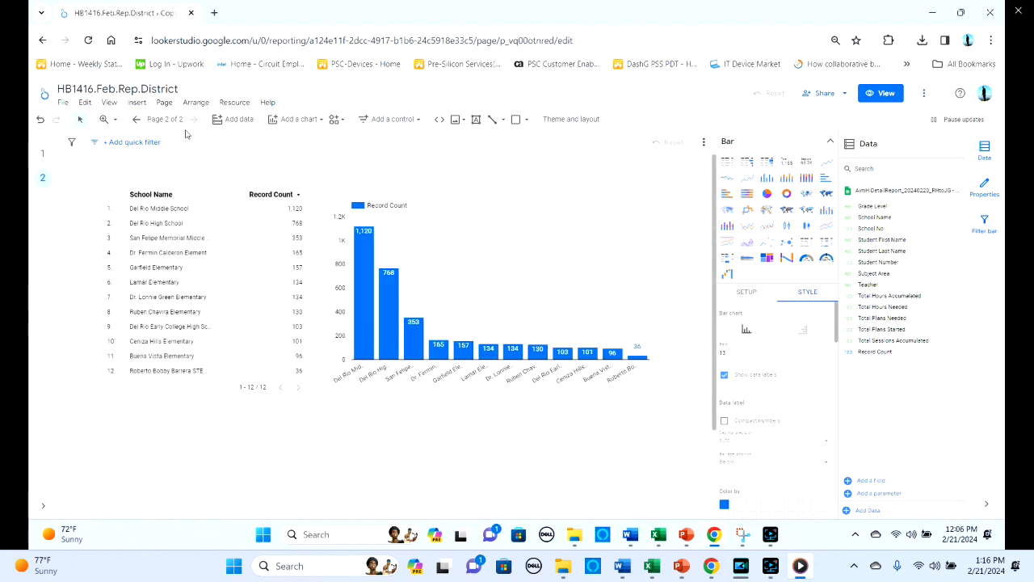
- Open the report's page list and rename the first page as District HB1416 Totals per Campus
click(164, 103)
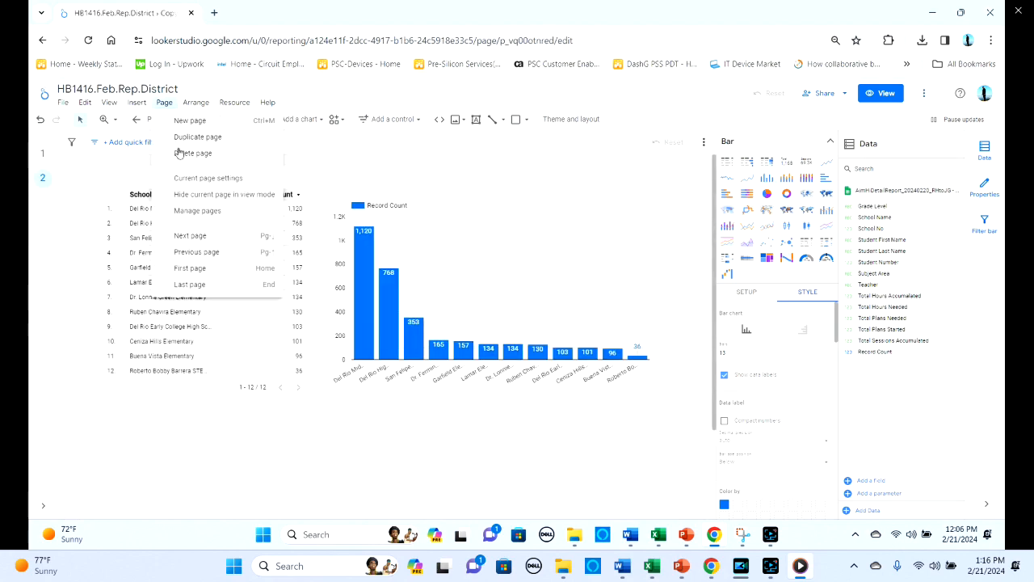
click(188, 211)
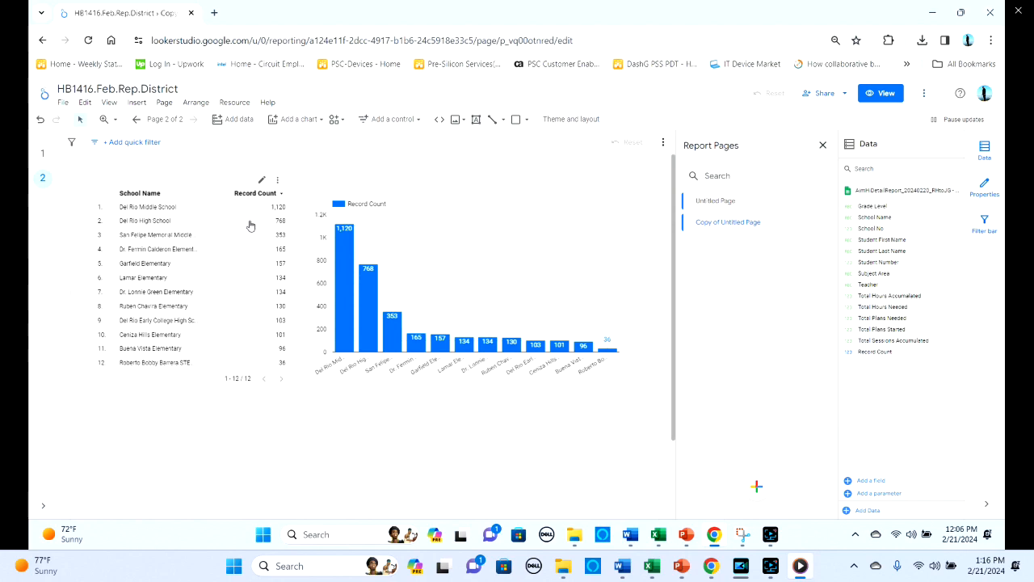
click(725, 204)
double_click(726, 201)
key(ctrl+a)
text(D)
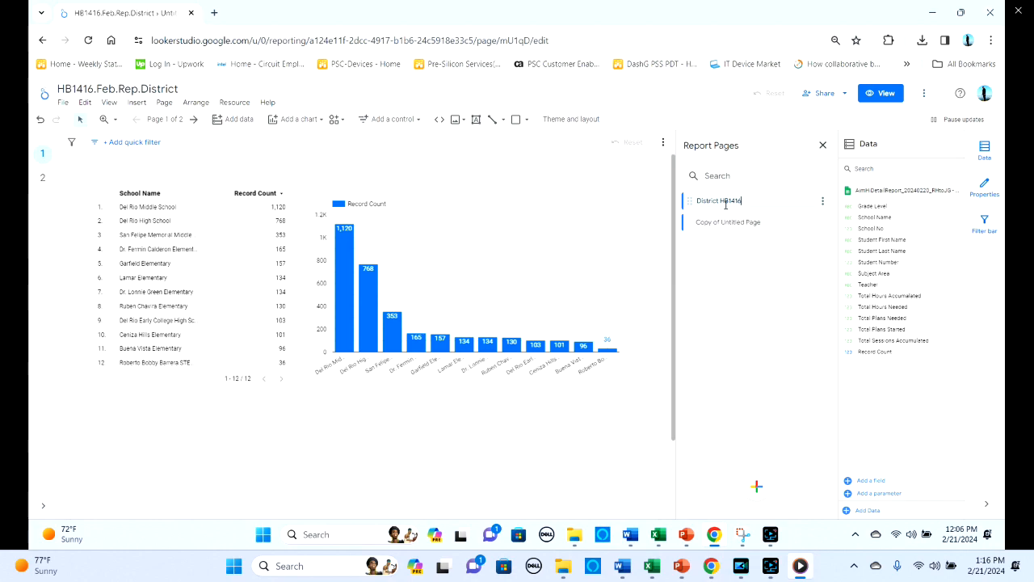
text(istrict HB1416 Tot)
text(als per Campus)
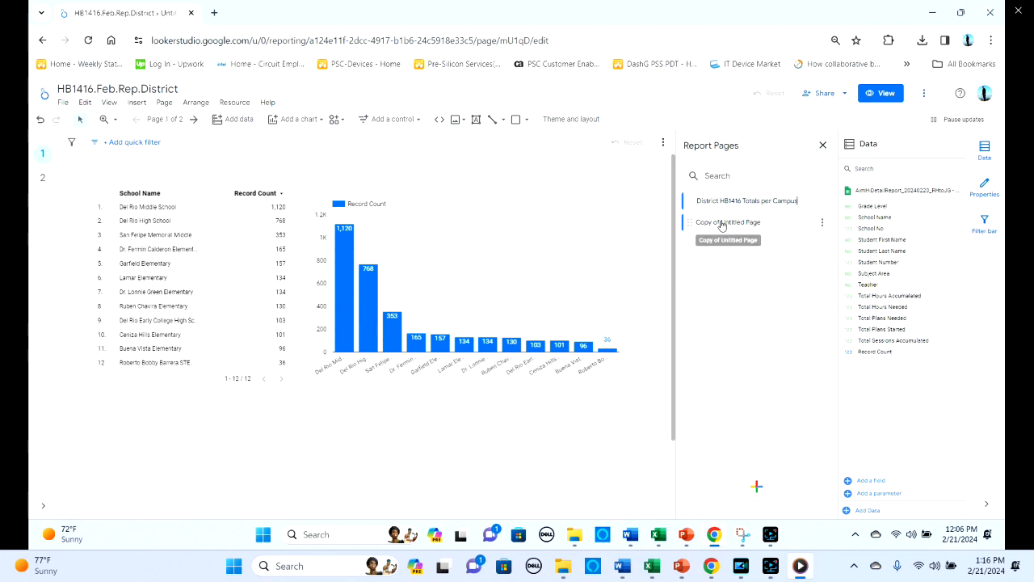
- Rename the duplicated page as District 30 Hours comp and return to that page's canvas
click(722, 223)
double_click(722, 223)
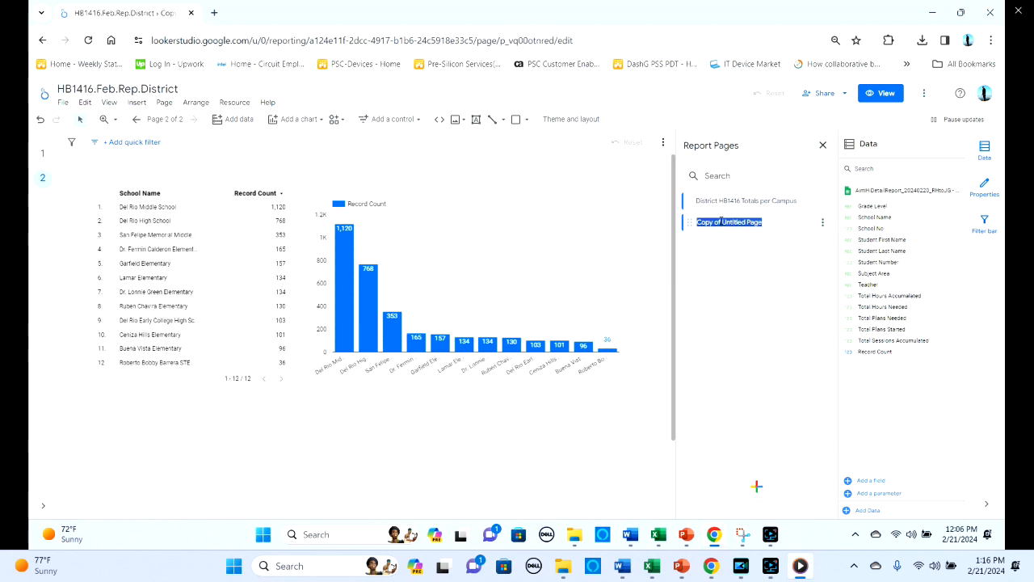
text(Dis)
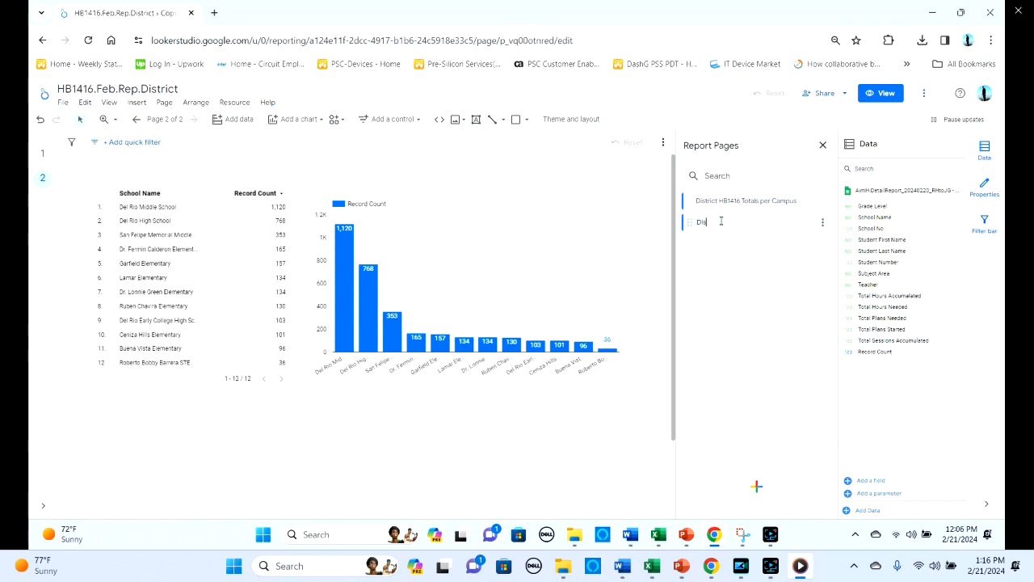
text(trict 30 Hours completed)
click(44, 182)
- Start a new filter named 30 hours for the column chart on the second page
click(520, 281)
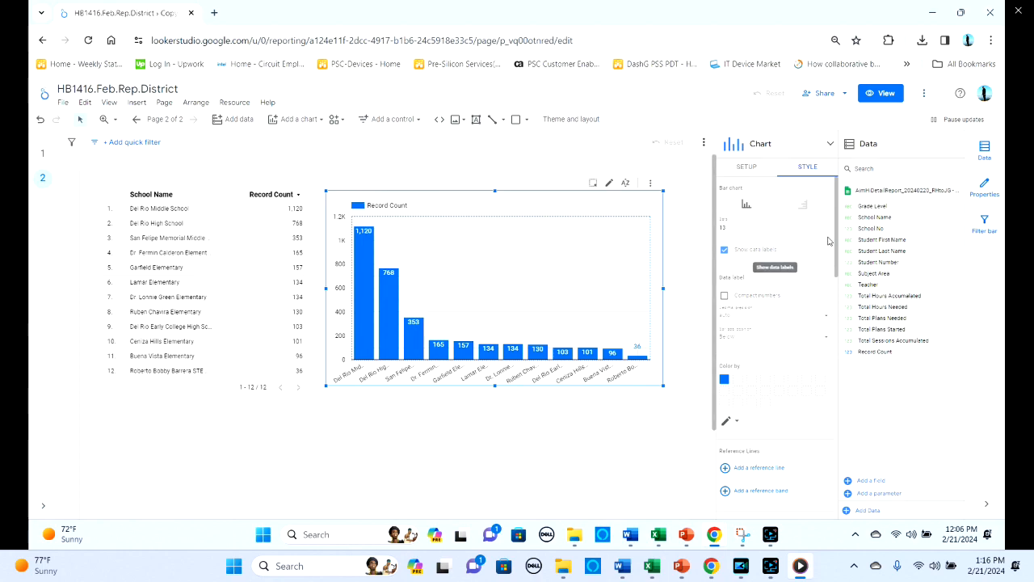
drag(837, 238, 819, 427)
scroll(820, 427, up, 5)
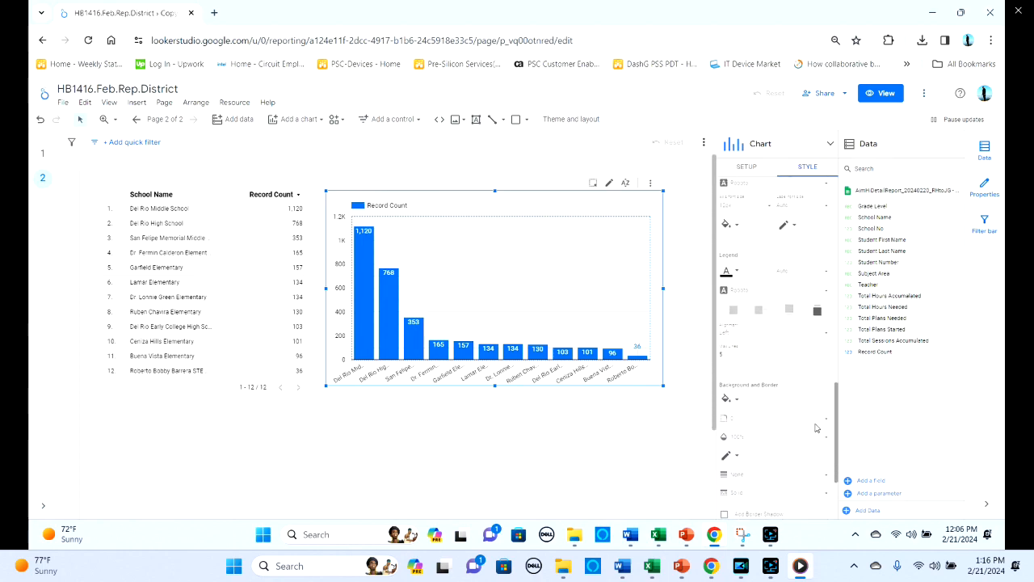
click(749, 172)
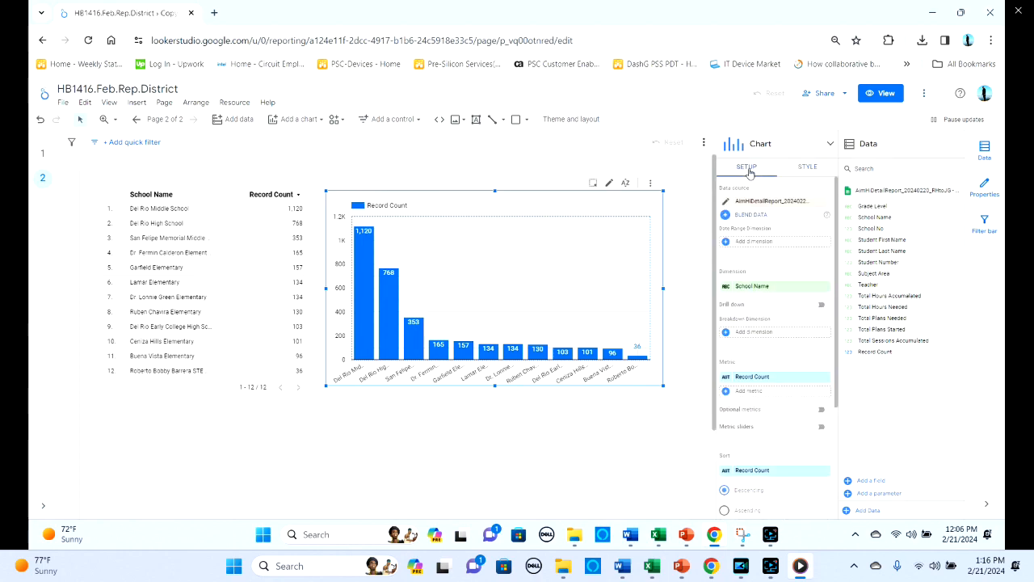
drag(837, 235, 824, 402)
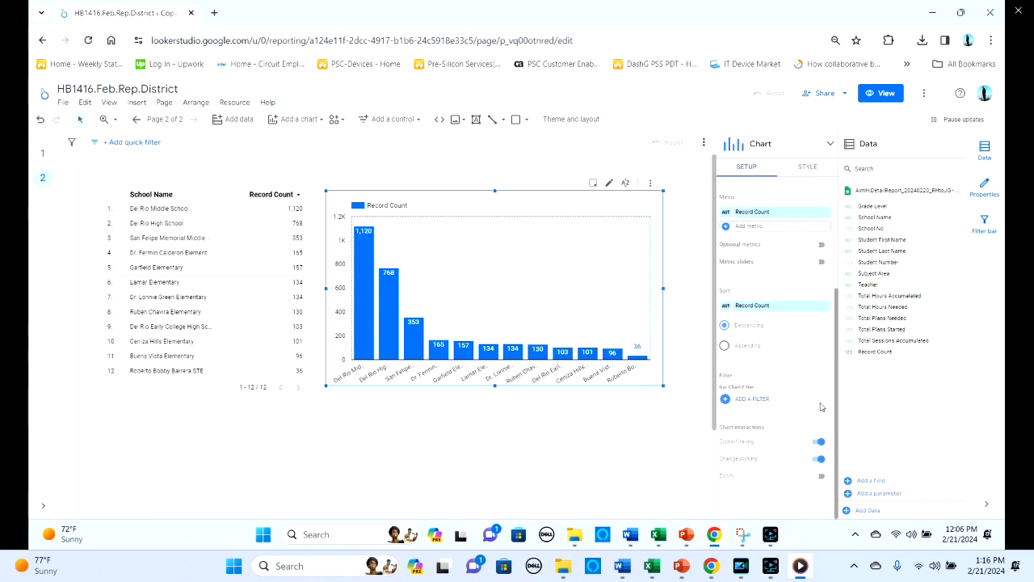
click(743, 399)
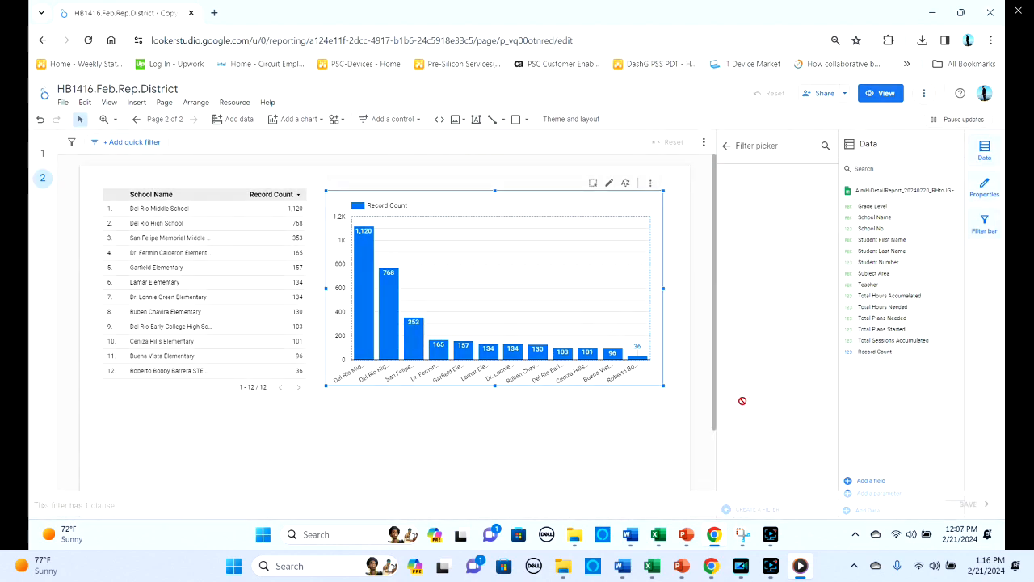
click(226, 318)
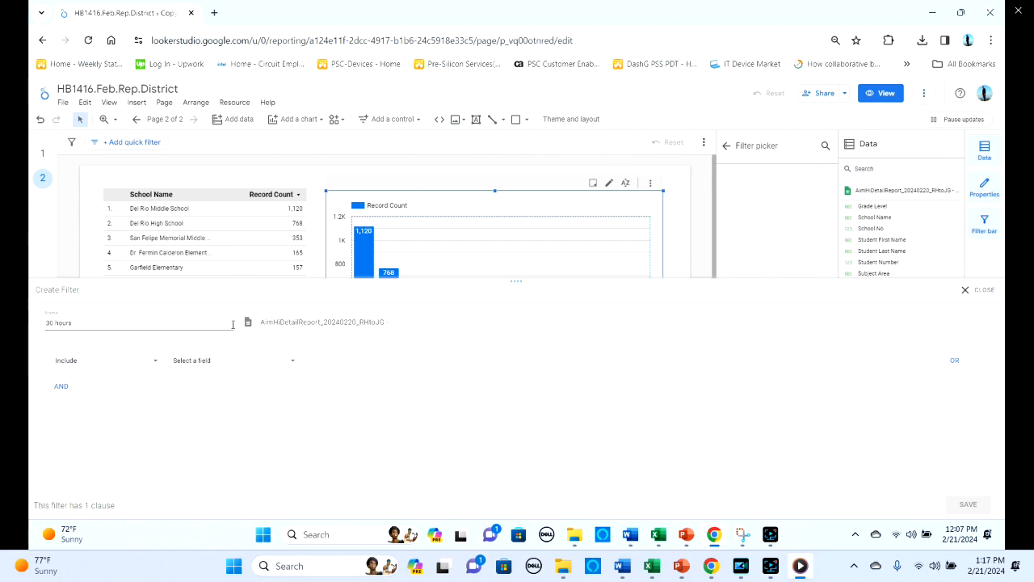
- Set the filter to include Total Hours Accumulated greater than or equal to 30, and save it
click(288, 364)
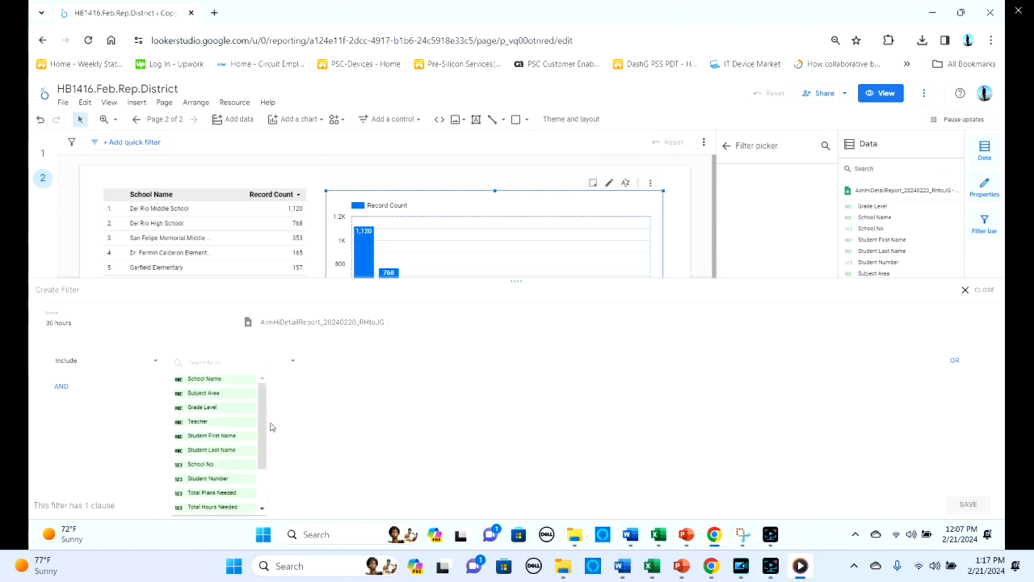
drag(260, 432, 262, 467)
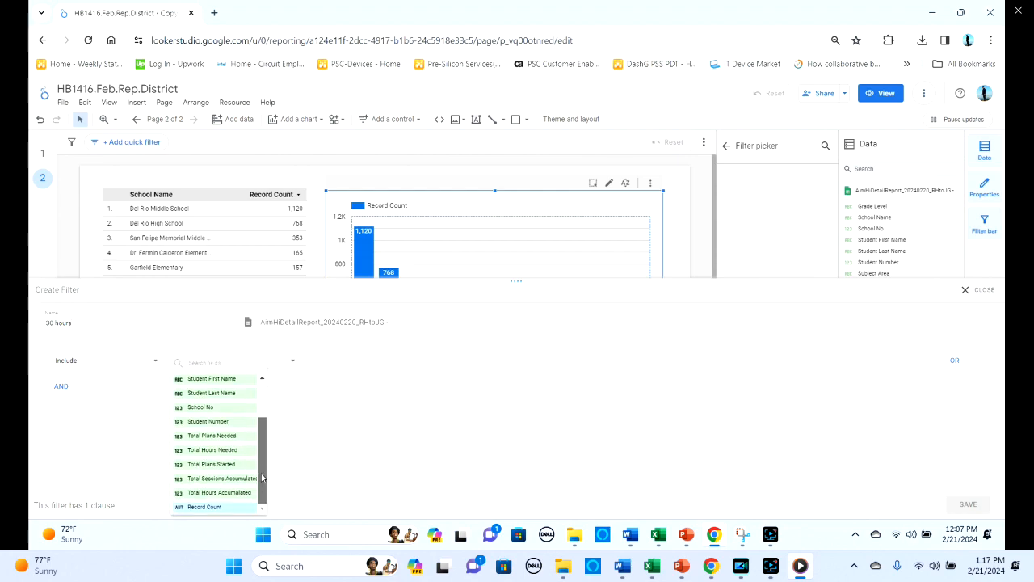
click(218, 492)
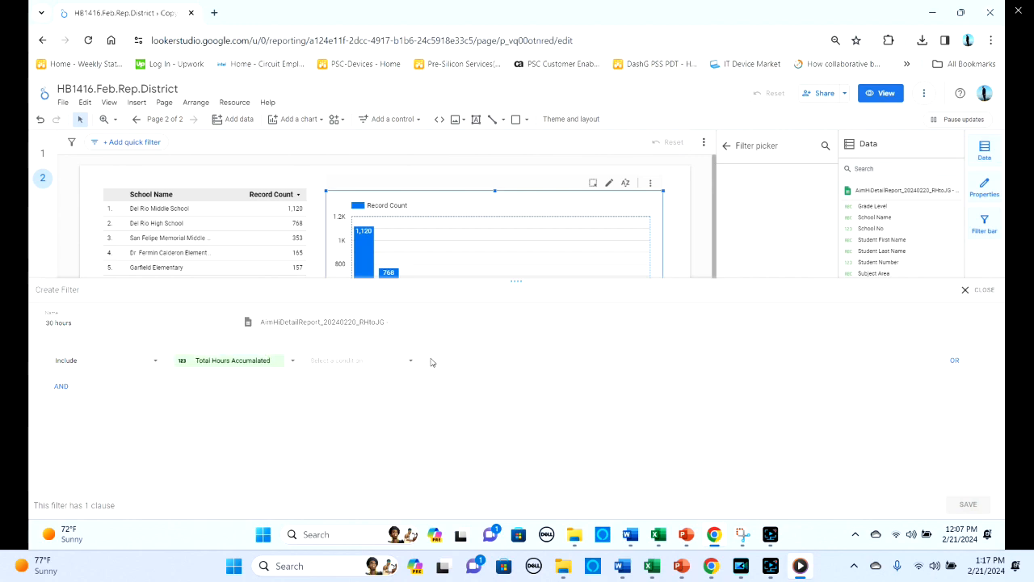
click(410, 363)
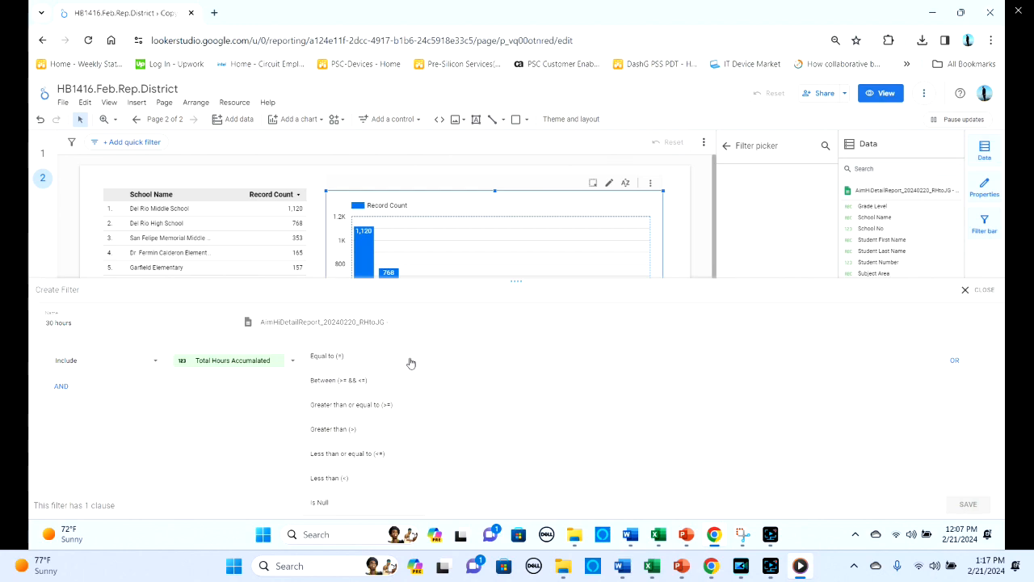
click(374, 406)
click(474, 361)
text(30)
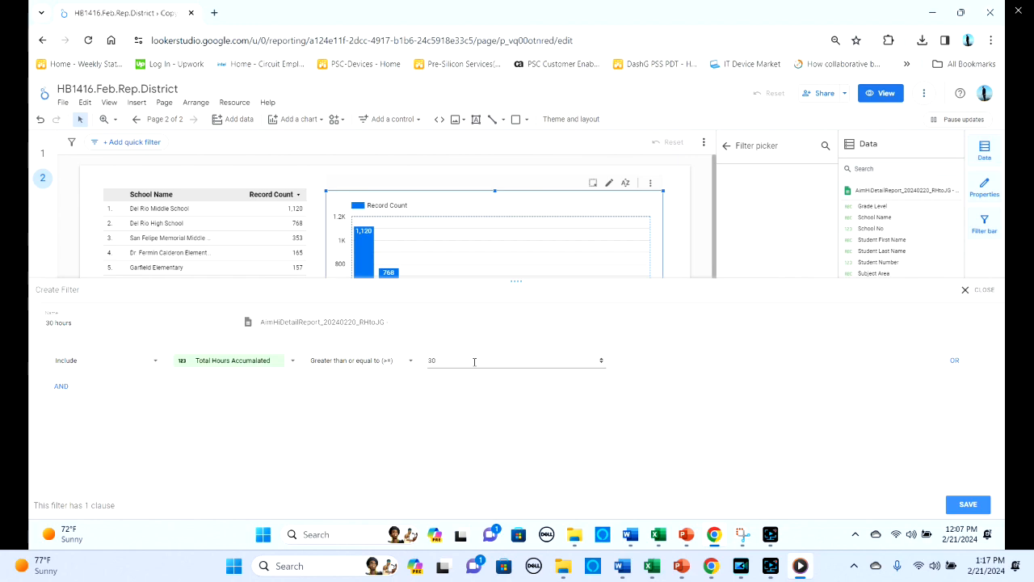
click(961, 504)
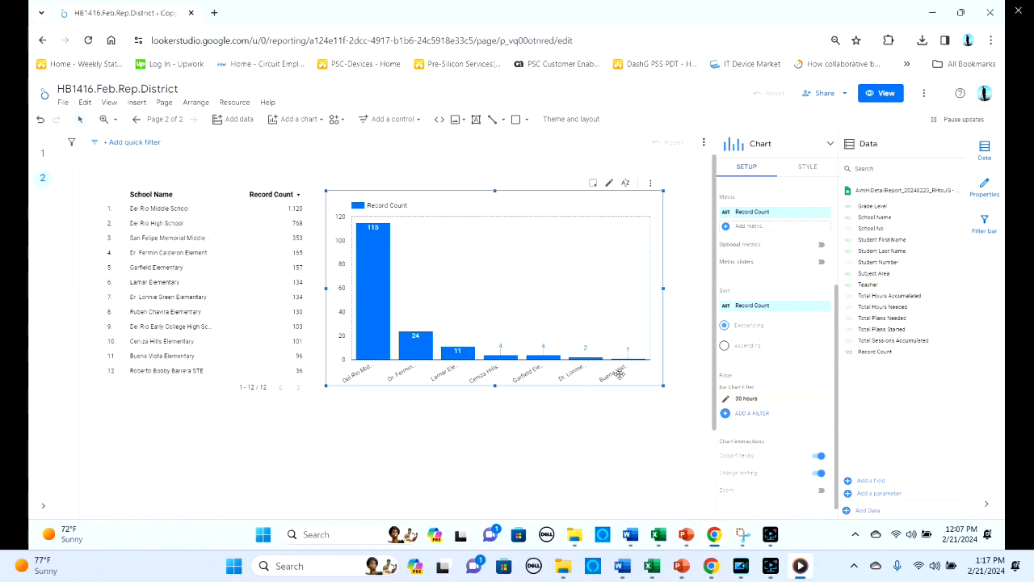
- Convert the filtered column chart into a stacked column chart
mouse_move(365, 327)
click(828, 148)
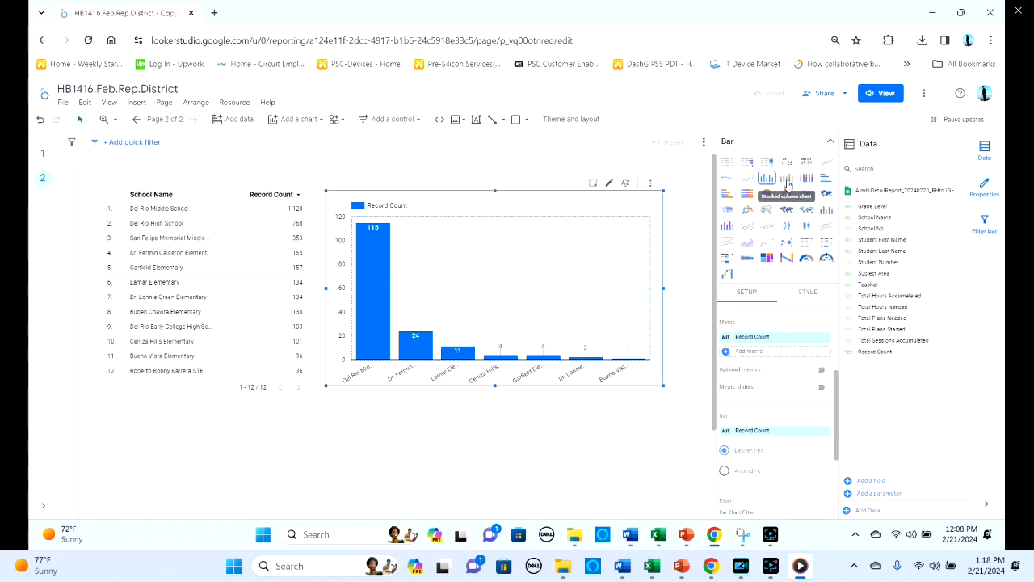
click(788, 185)
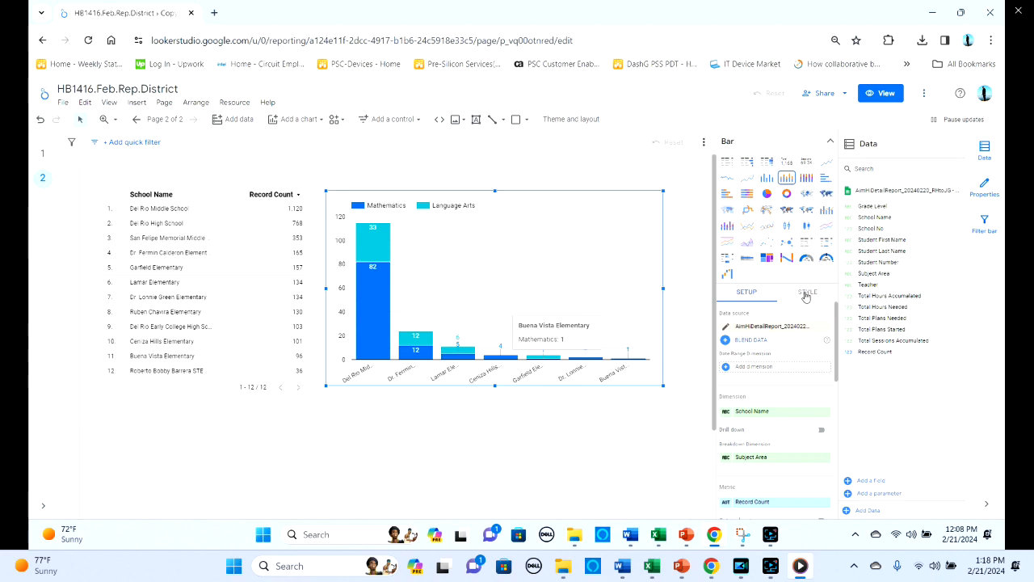
- Reduce the stacked column chart's group bar width slightly
click(806, 295)
drag(835, 322, 833, 416)
drag(804, 369, 788, 368)
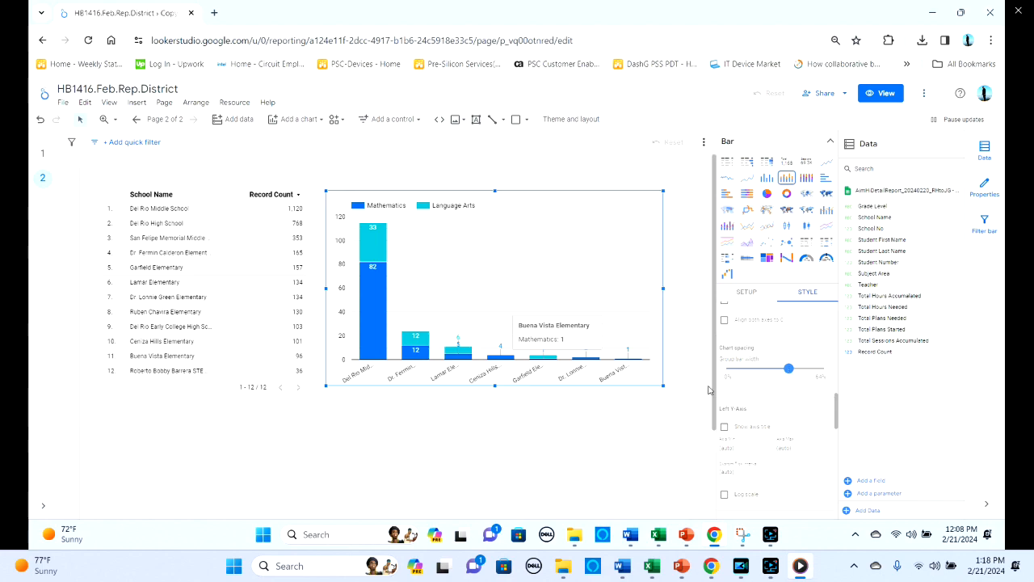
click(547, 449)
- Show the x-axis title on the stacked column chart
click(612, 265)
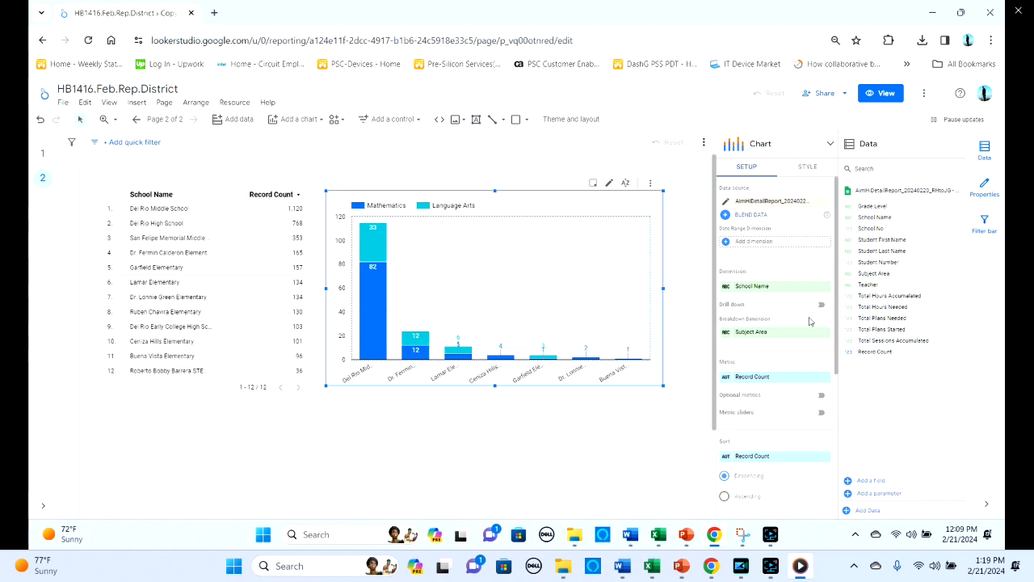
scroll(838, 331, down, 1)
drag(837, 328, 837, 288)
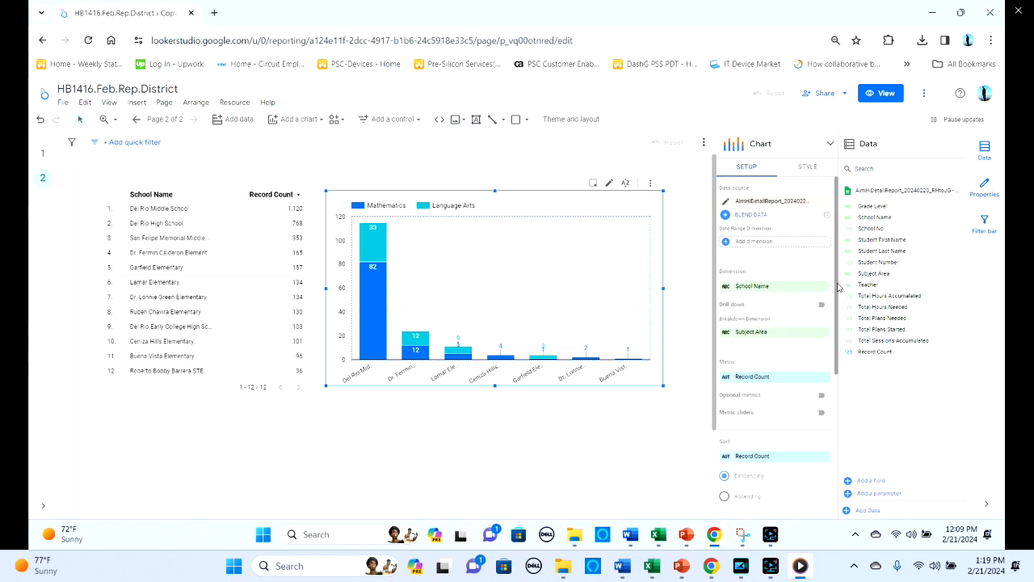
click(805, 170)
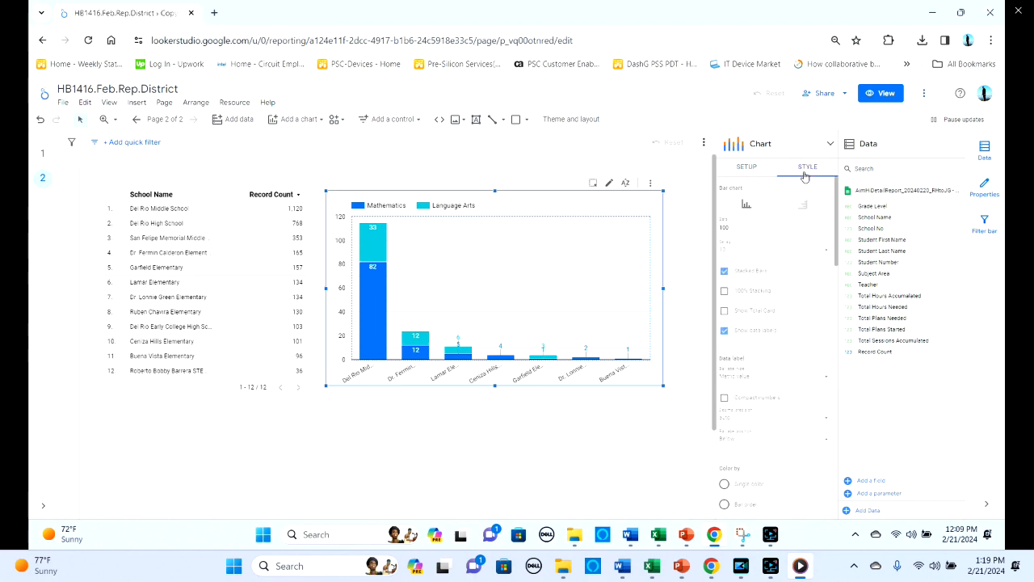
scroll(824, 242, down, 1)
drag(831, 244, 814, 381)
click(724, 364)
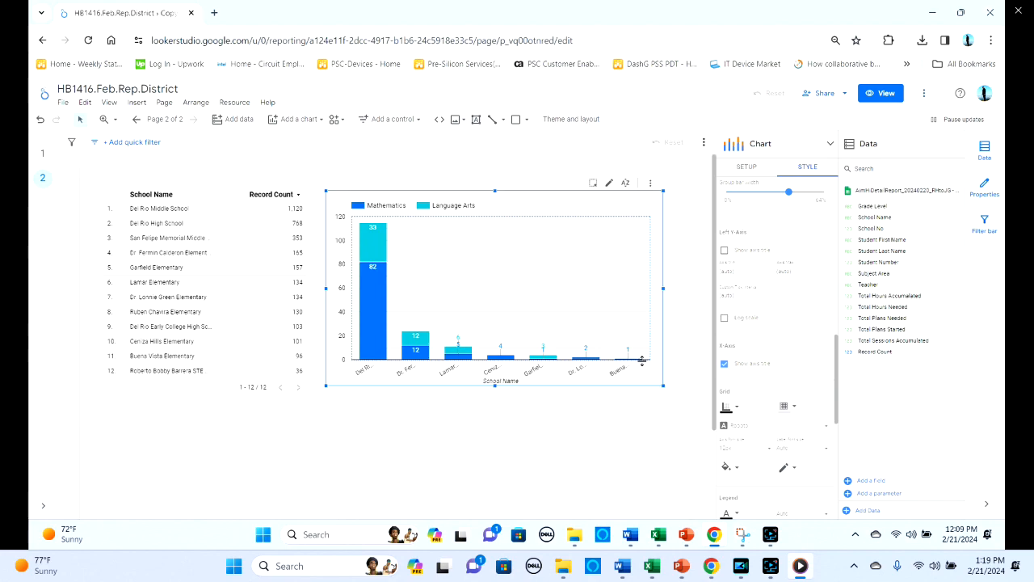
- Shrink the stacked chart's plot area from its lower and left edges to make room for the full school names
drag(642, 360, 639, 339)
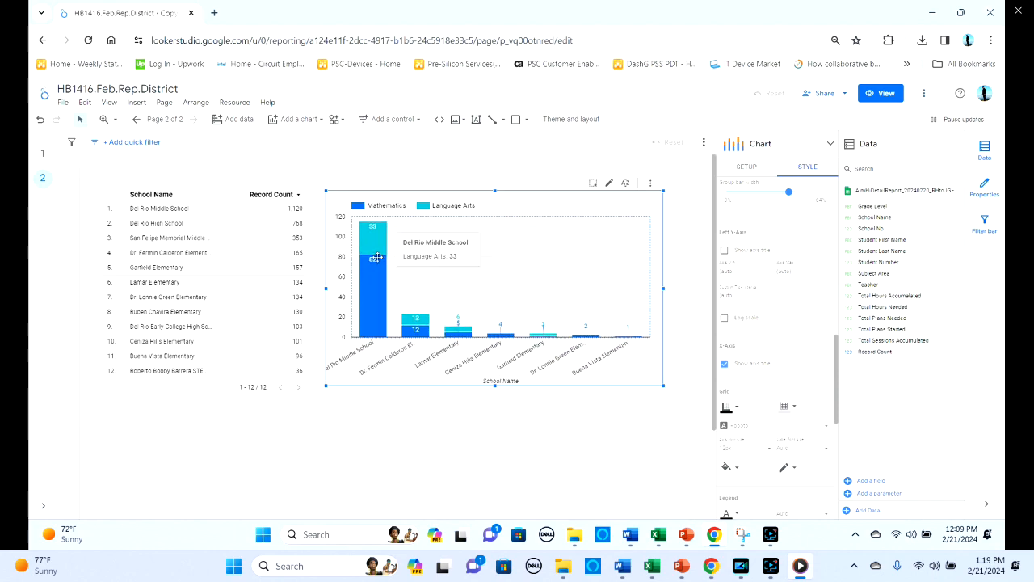
drag(350, 271, 373, 270)
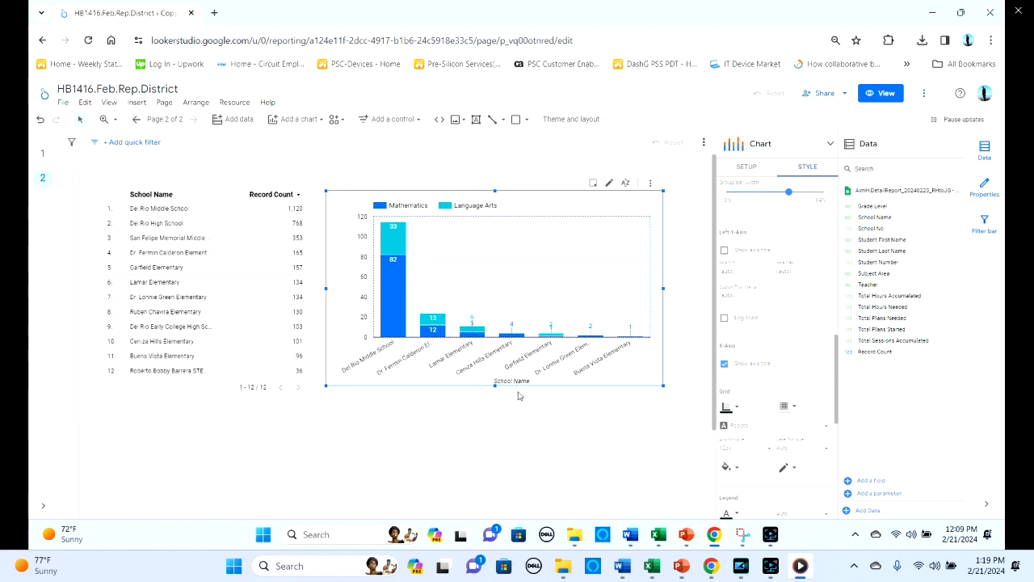
click(490, 430)
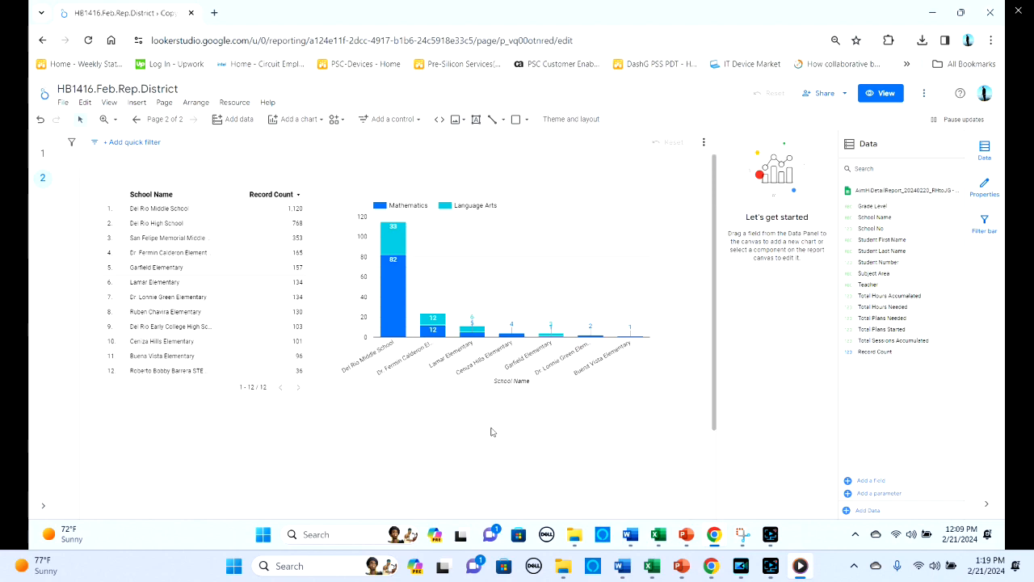
click(645, 336)
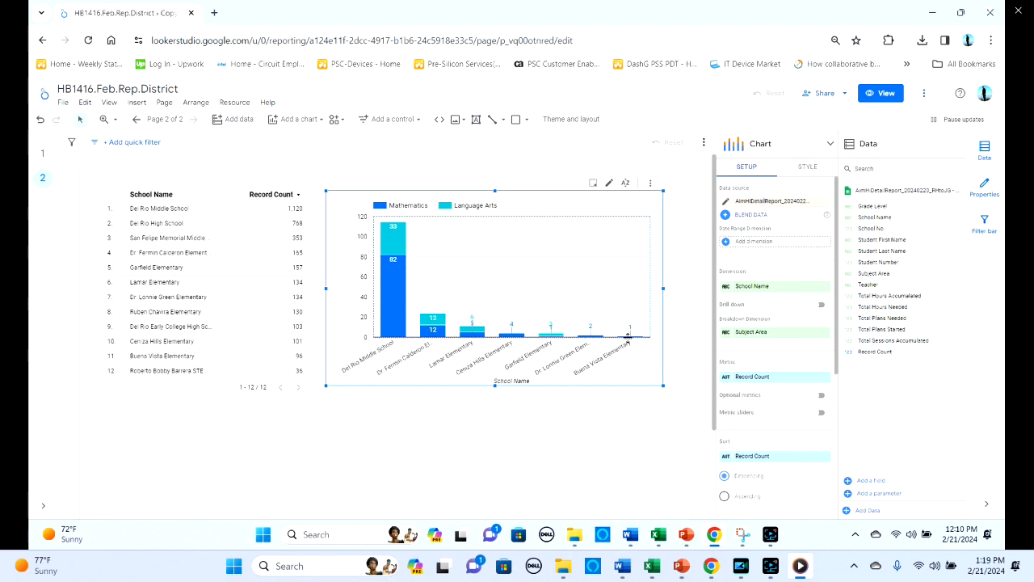
drag(628, 337, 625, 332)
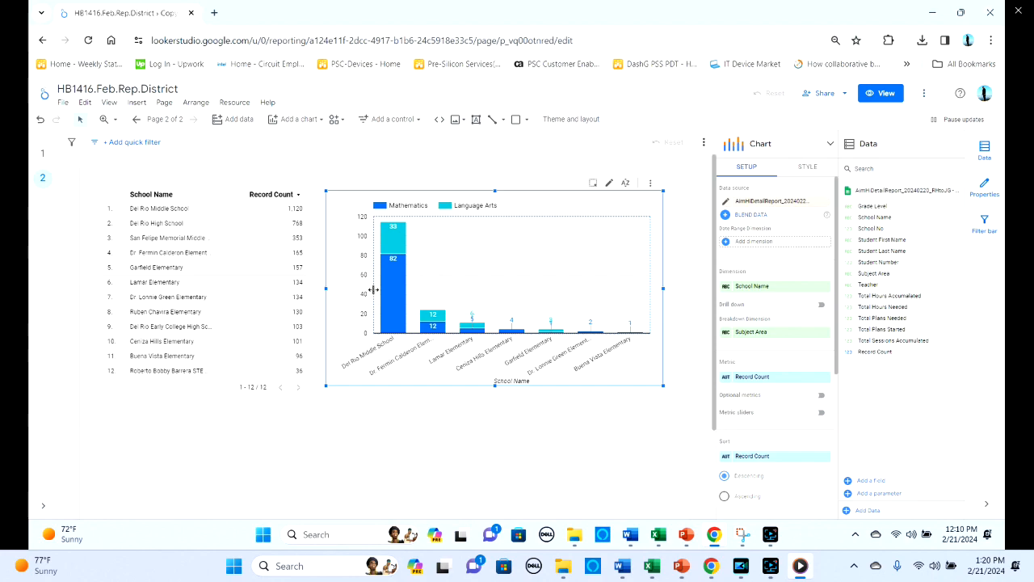
drag(374, 289, 379, 289)
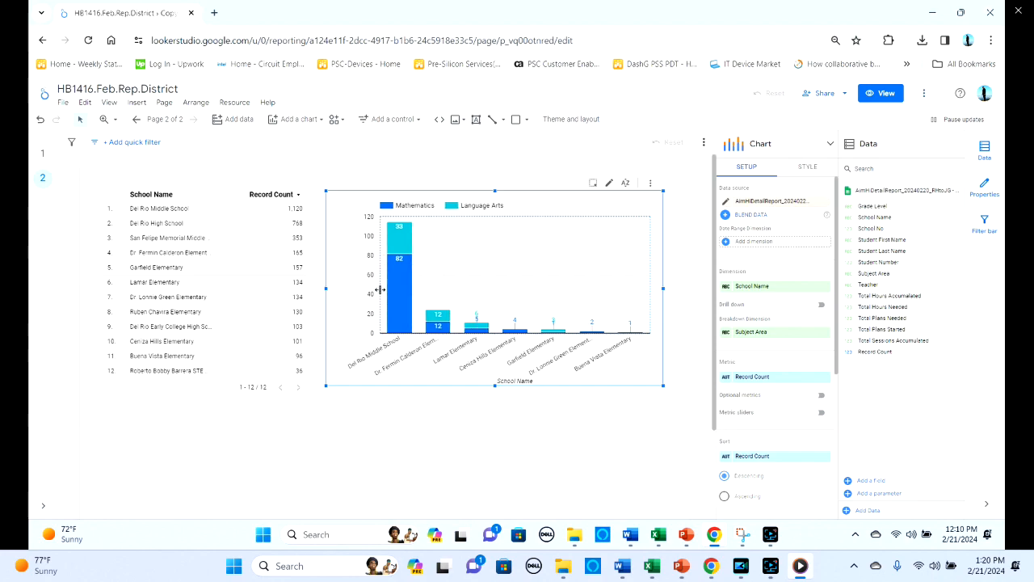
click(412, 436)
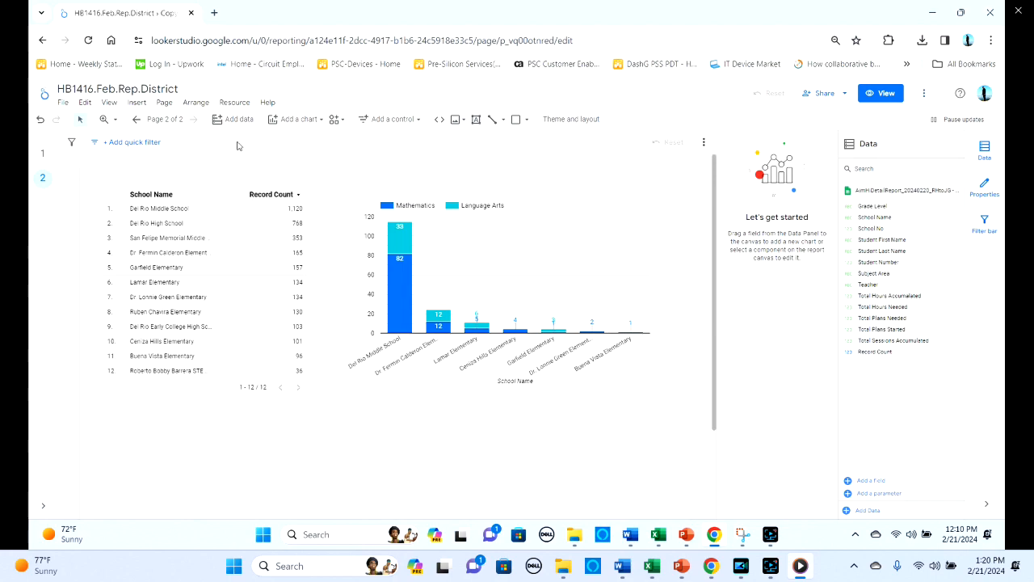
- Duplicate the second report page with its table and stacked column chart
click(163, 104)
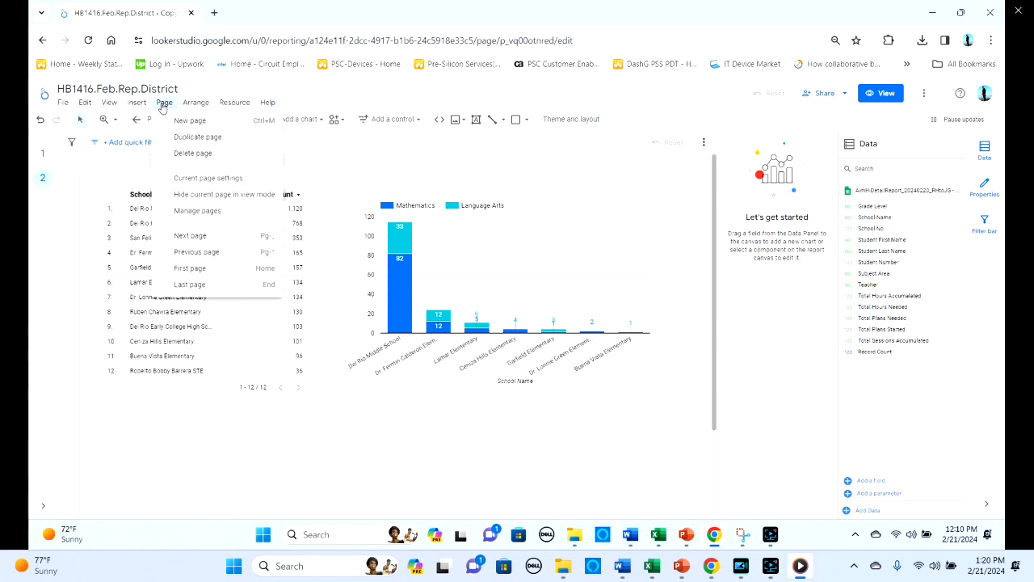
click(196, 137)
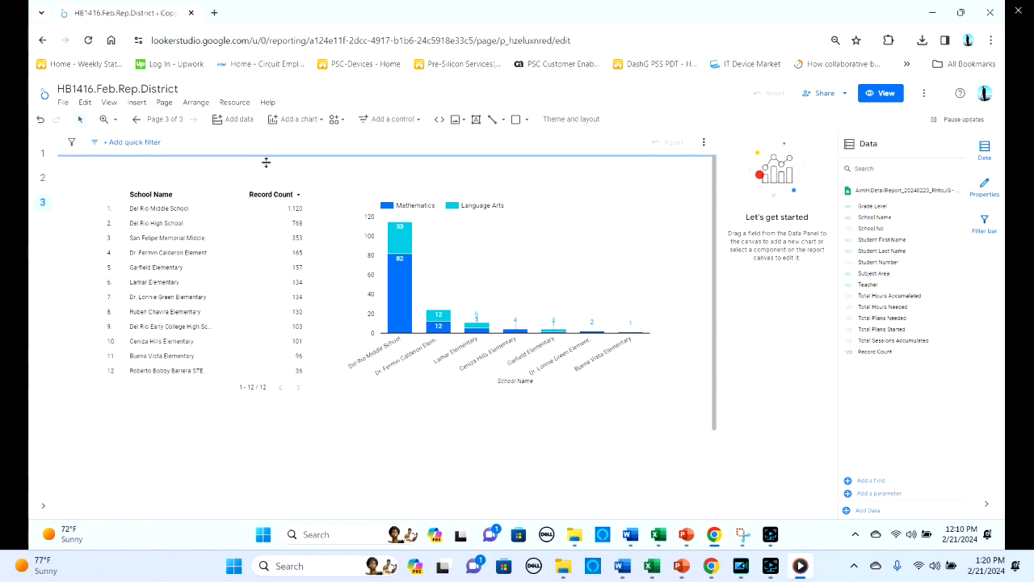
- Move the third page's stacked column chart up slightly and shorten it from its lower edge
click(544, 204)
drag(544, 205, 544, 193)
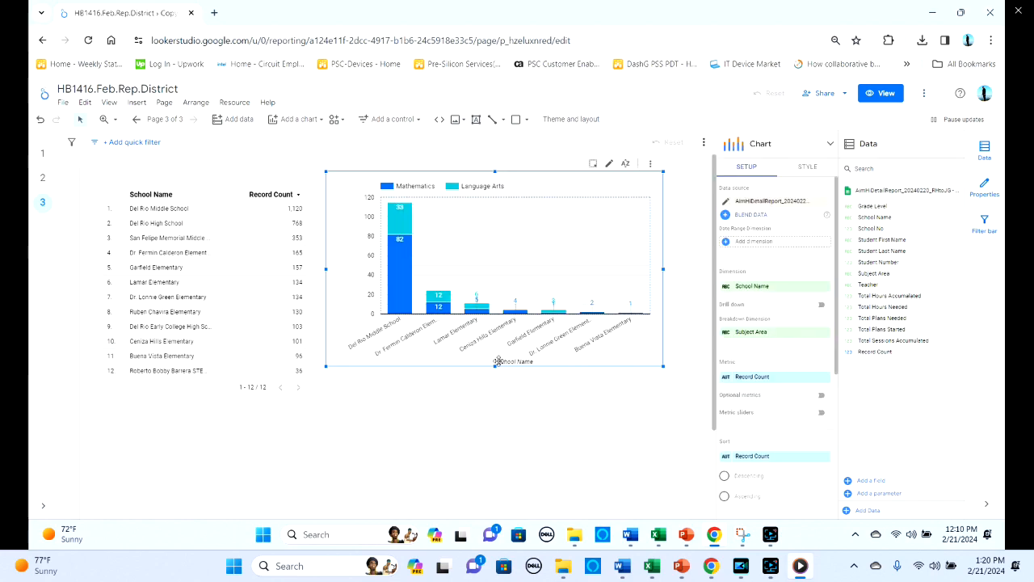
drag(495, 366, 493, 333)
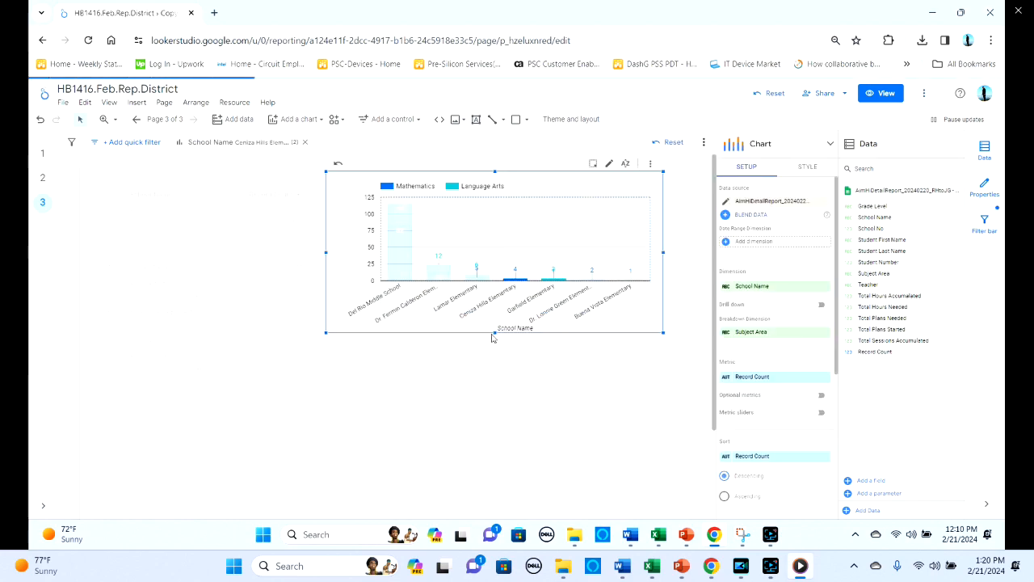
- Clear the school cross-filter triggered from the stacked column chart
click(480, 379)
click(517, 279)
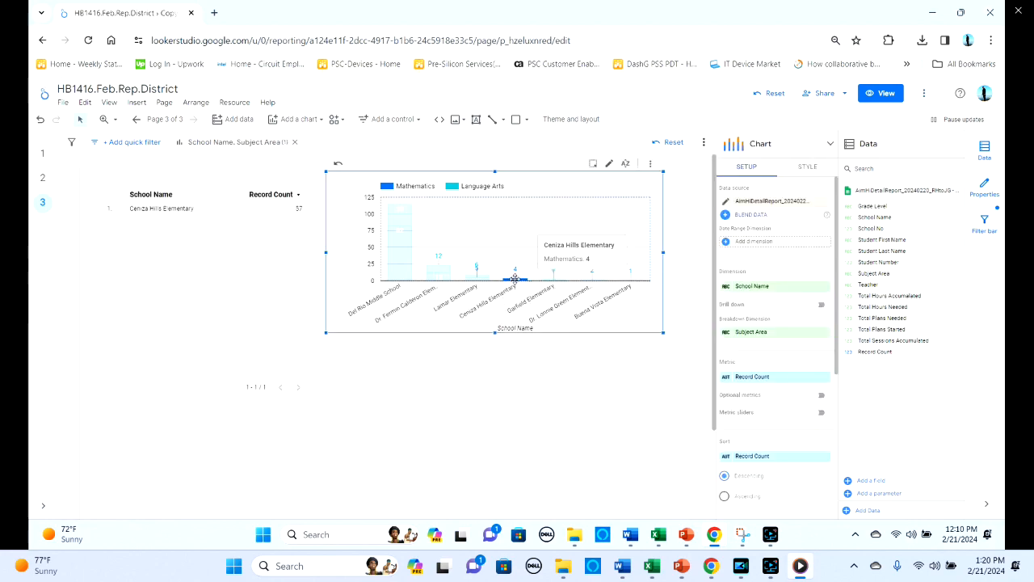
click(514, 279)
click(426, 377)
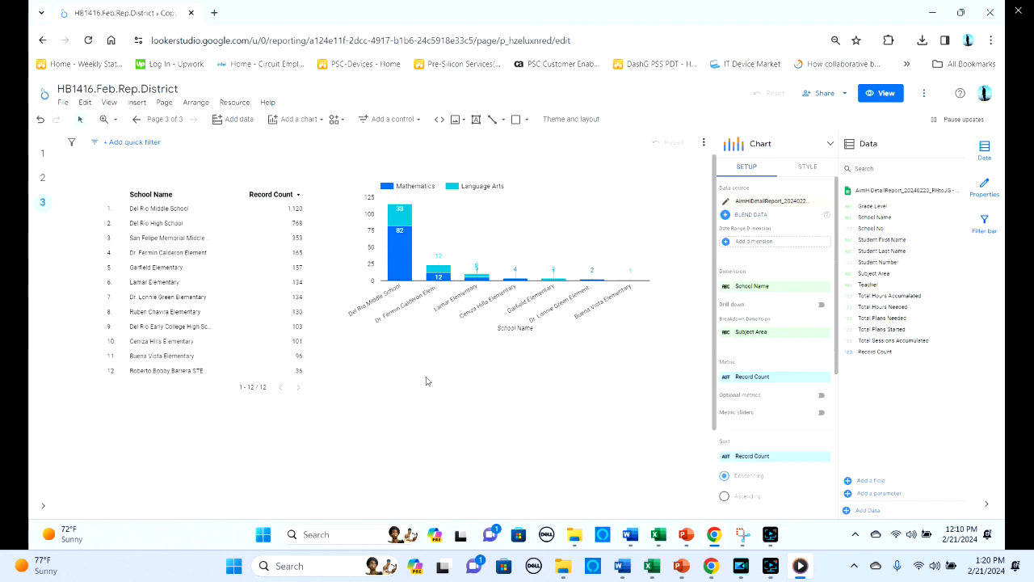
- Duplicate the stacked column chart and place the copy directly below the original, aligned with its side edges
click(397, 324)
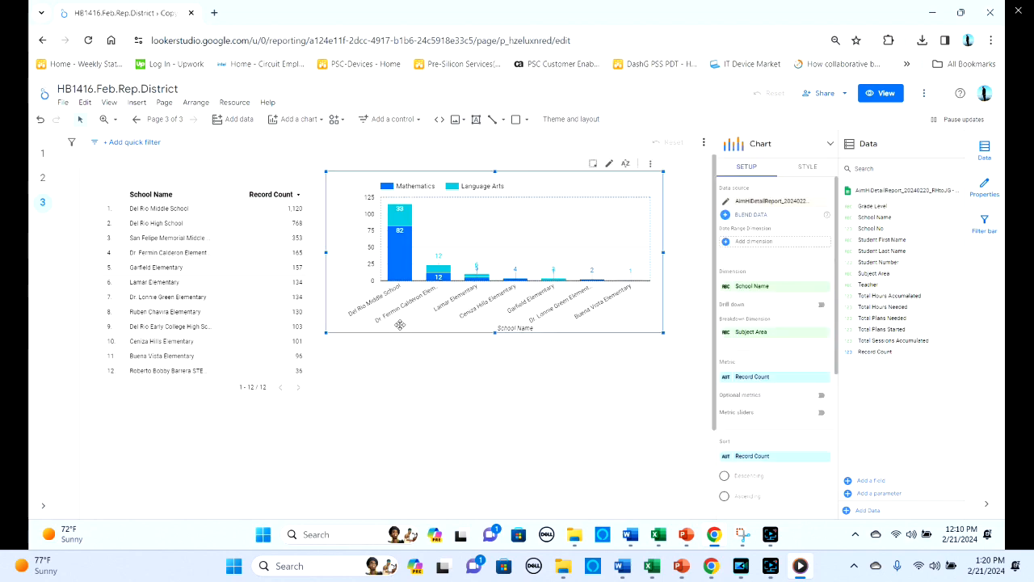
drag(399, 324, 405, 333)
key(Left)
key(Left)
key(Left)
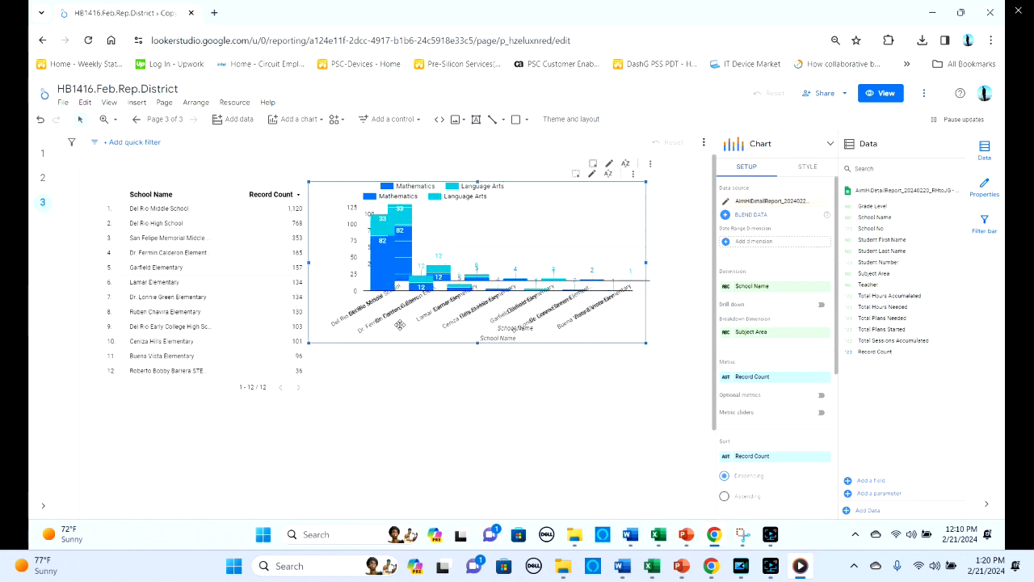
key(Down)
key(Down)
key(Down)
key(Down)
key(Down)
key(Down)
key(Down)
key(Down)
key(Down)
key(Down)
key(Down)
key(Down)
key(Down)
key(Down)
key(Down)
key(Down)
key(Down)
key(Down)
key(Down)
key(Down)
key(Up)
key(Up)
key(Up)
key(Up)
key(Up)
key(Up)
key(Up)
key(Up)
key(Up)
key(Up)
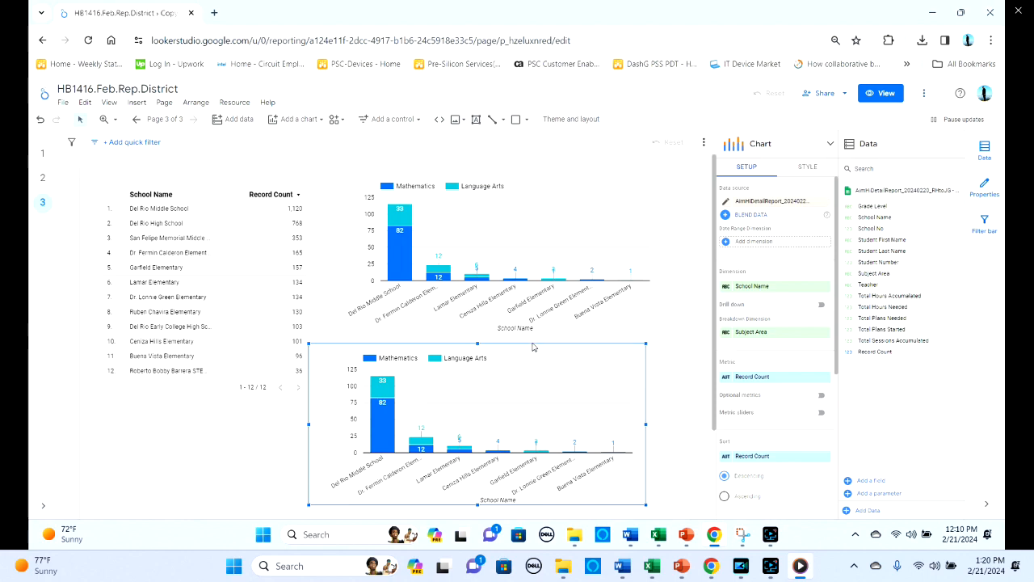
drag(531, 344, 548, 343)
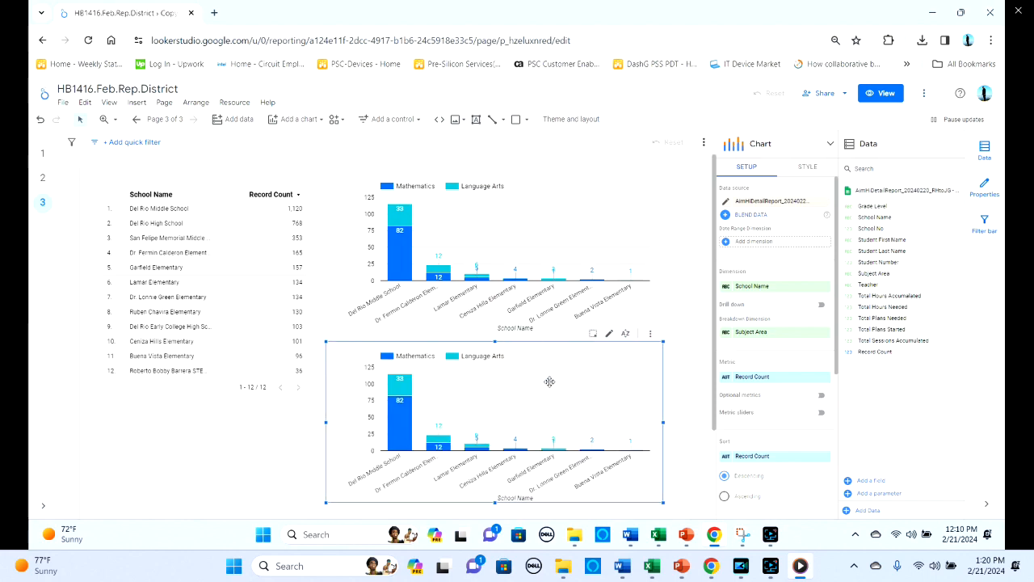
- Remove the 30 hours filter from the lower stacked column chart
drag(838, 347, 843, 355)
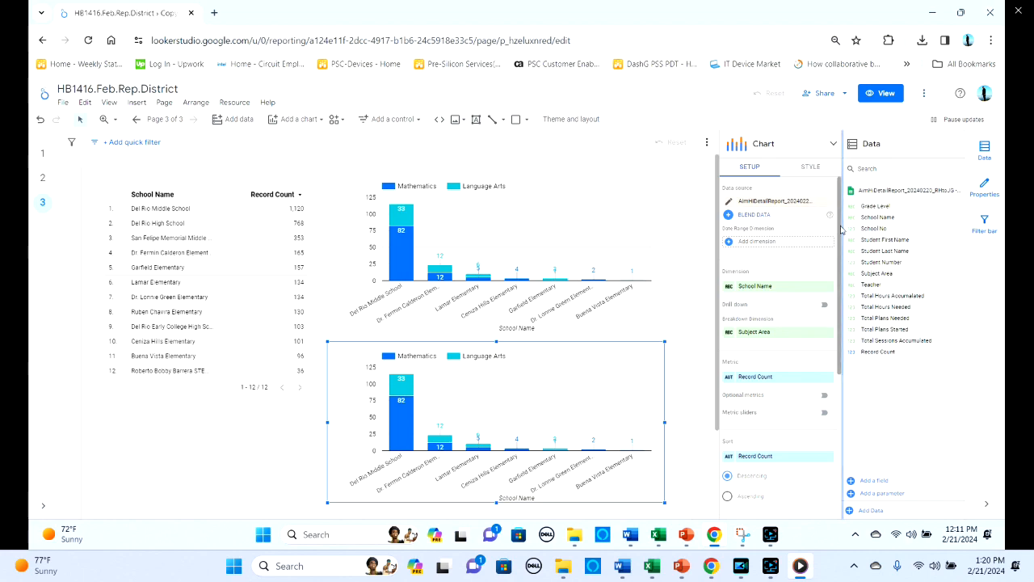
drag(840, 233, 841, 404)
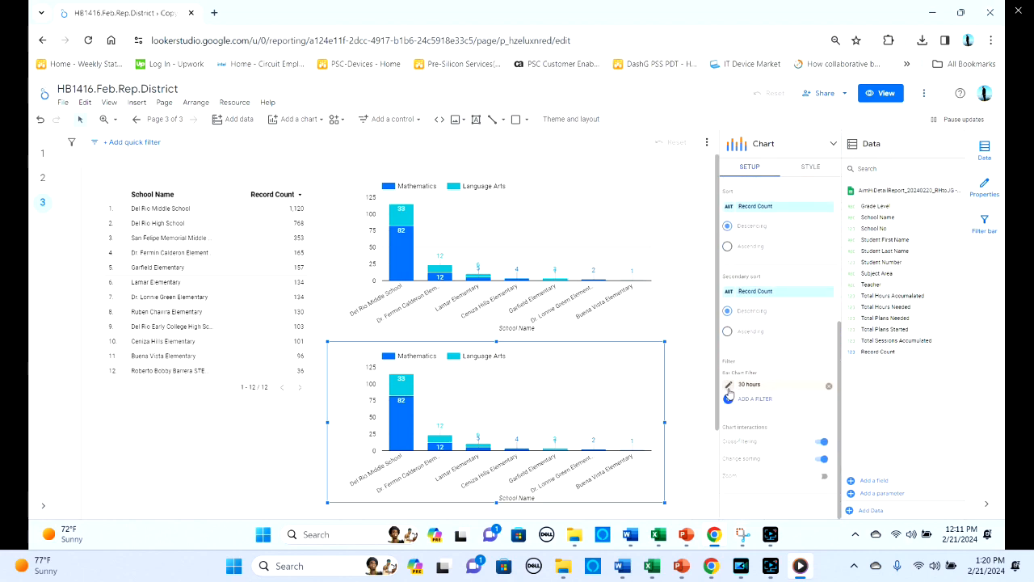
click(829, 389)
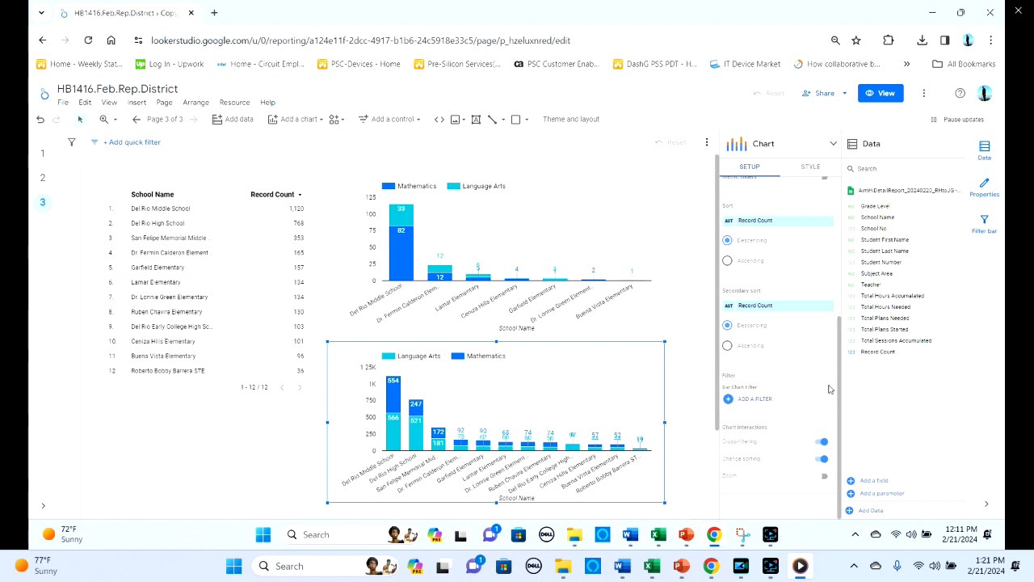
mouse_move(393, 412)
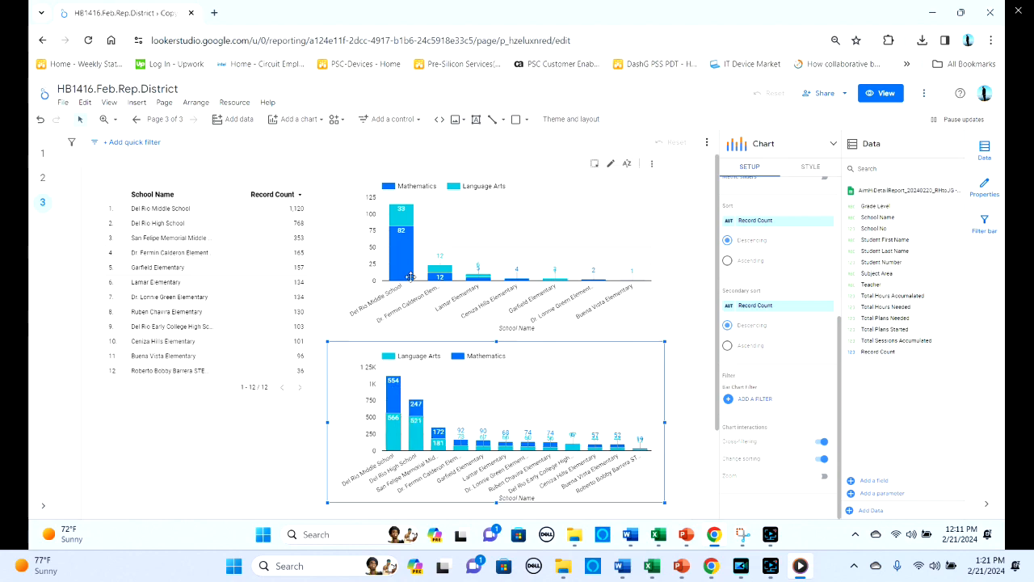
mouse_move(410, 232)
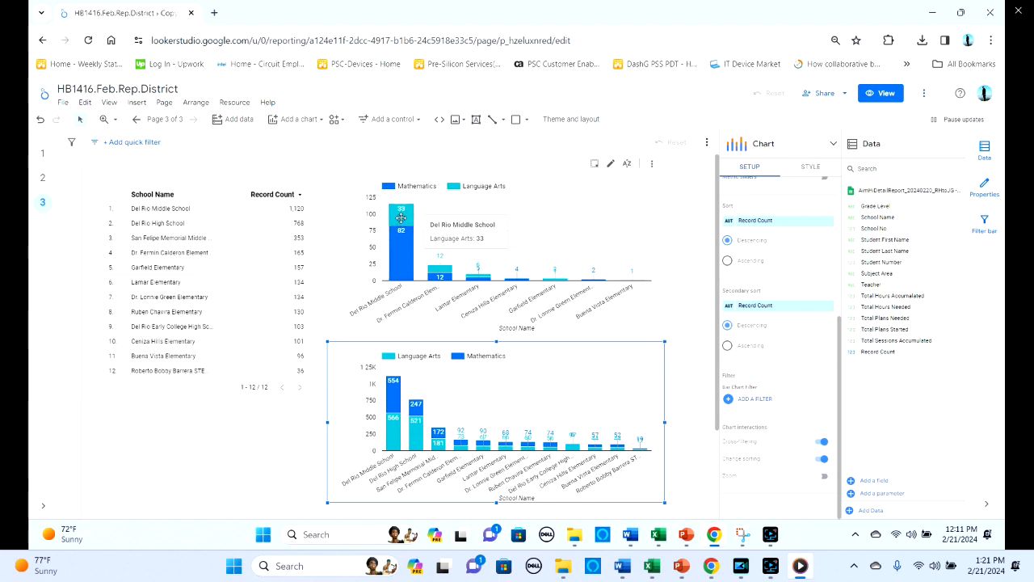
click(288, 446)
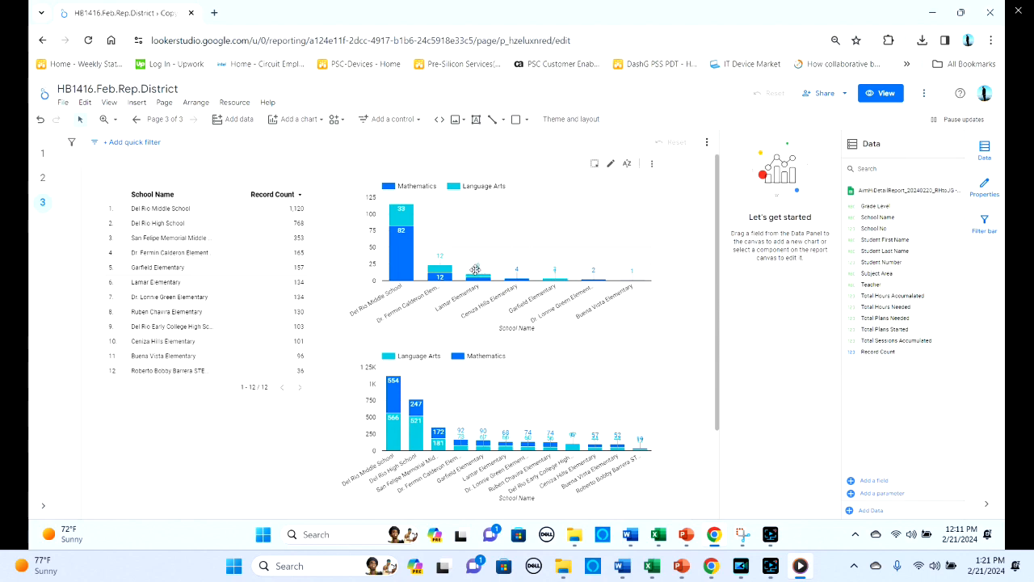
- Add a text box reading "30 Hours Completed" beside the legend of the upper stacked column chart
mouse_move(487, 273)
click(477, 120)
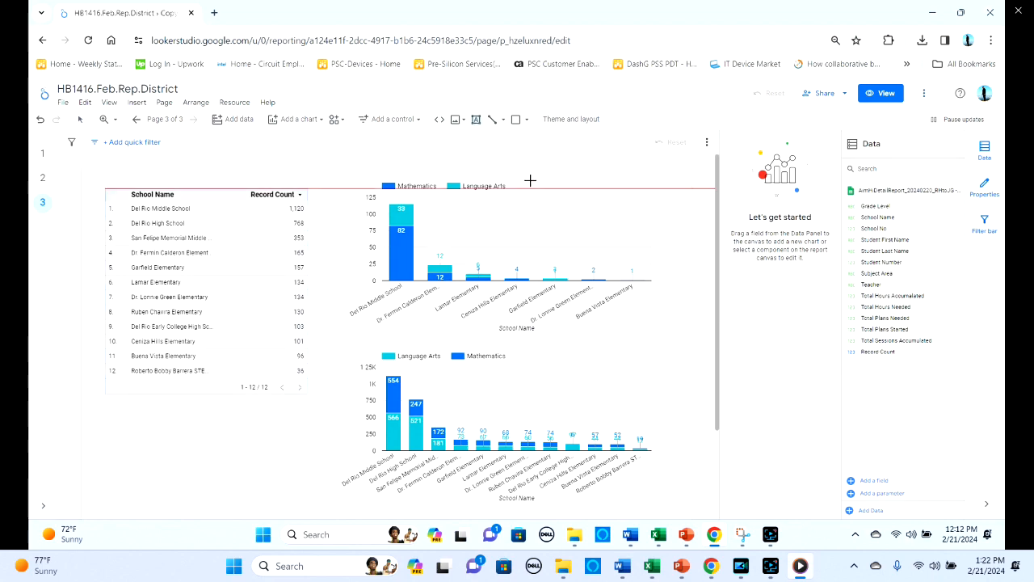
drag(531, 179, 715, 204)
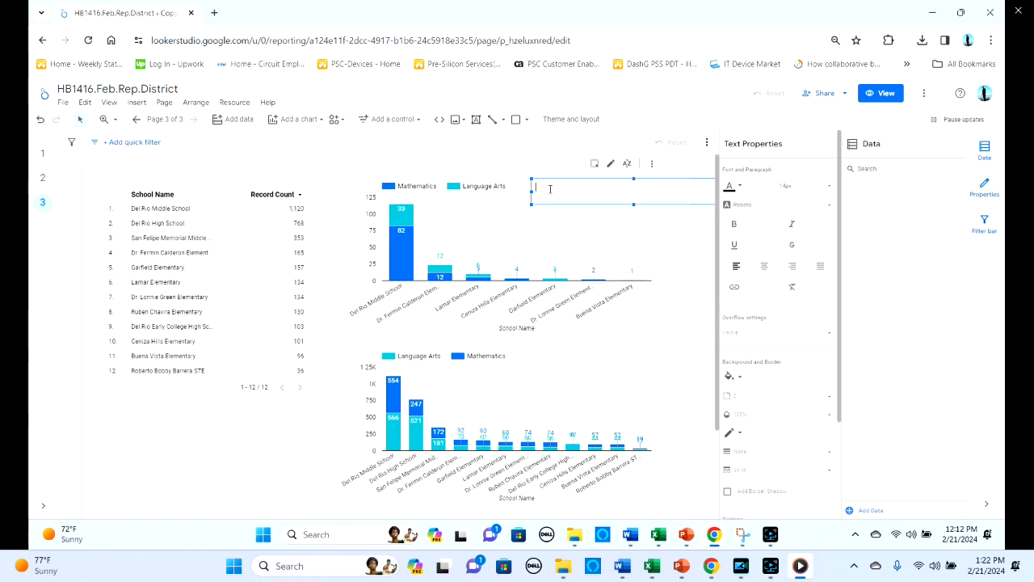
text(30 Hours Completed)
- Format the "30 Hours Completed" text as bold and underlined at 18px
triple_click(586, 189)
click(734, 225)
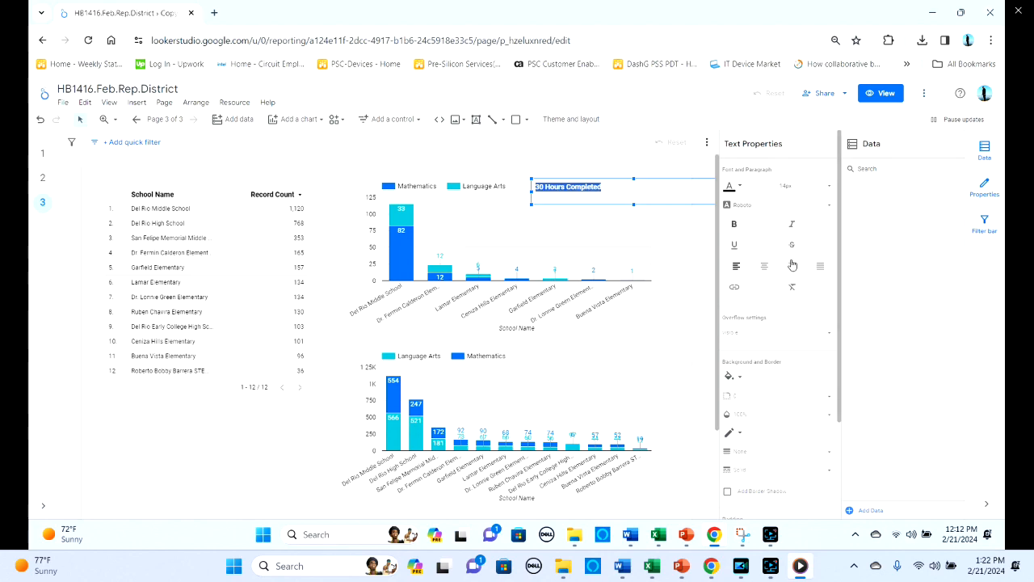
click(733, 244)
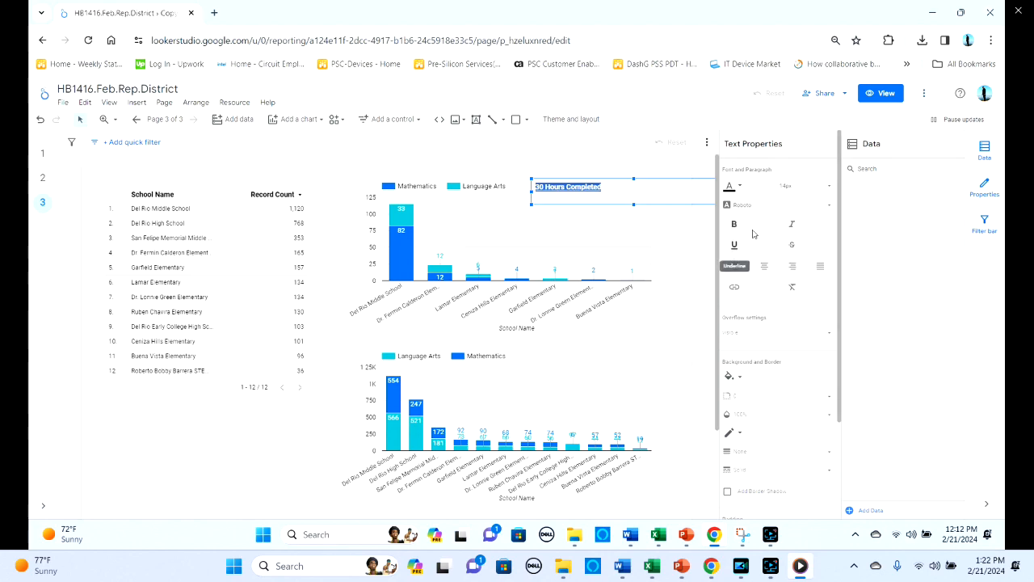
click(828, 186)
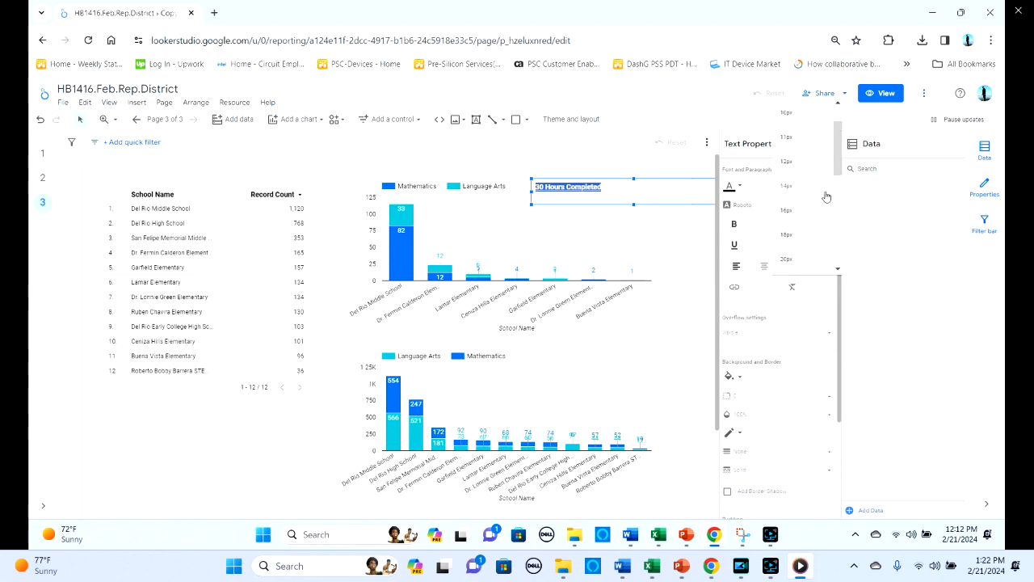
click(787, 235)
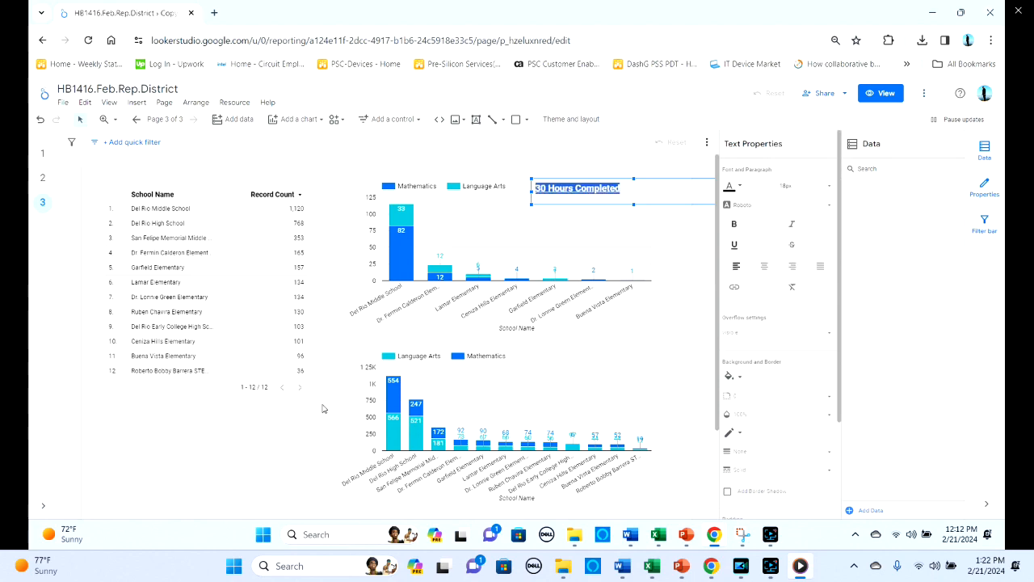
click(219, 449)
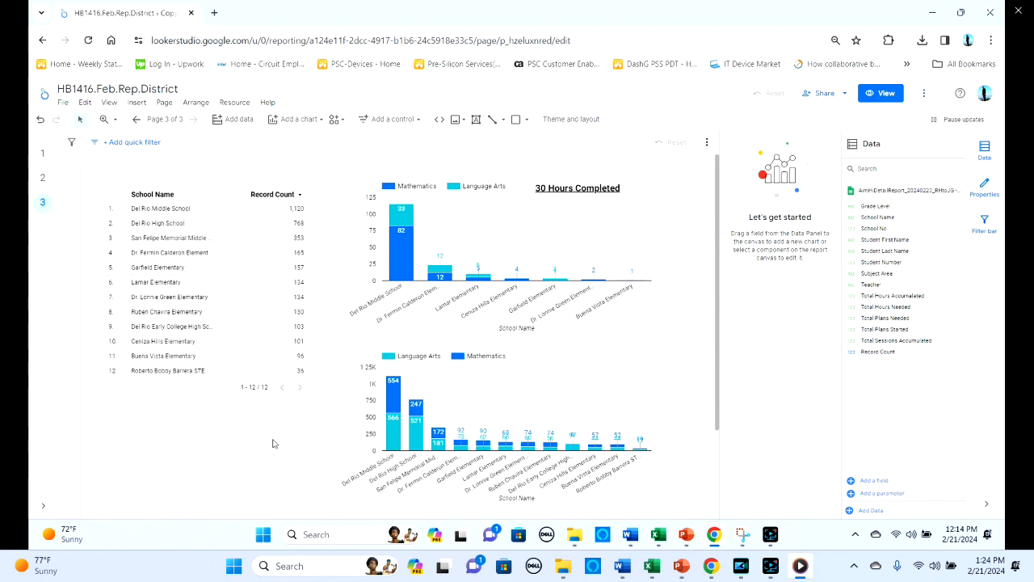
click(774, 538)
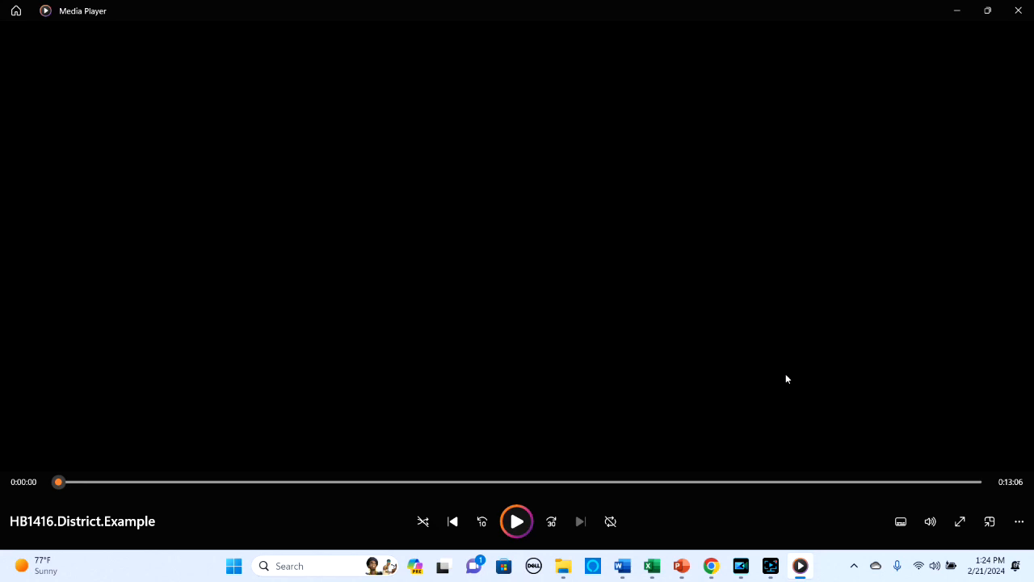
click(770, 568)
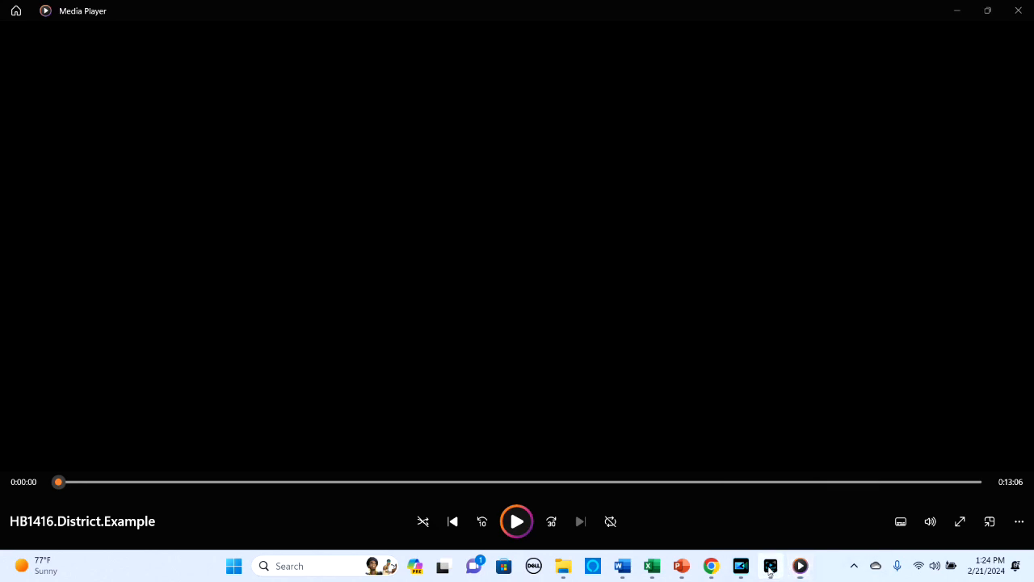